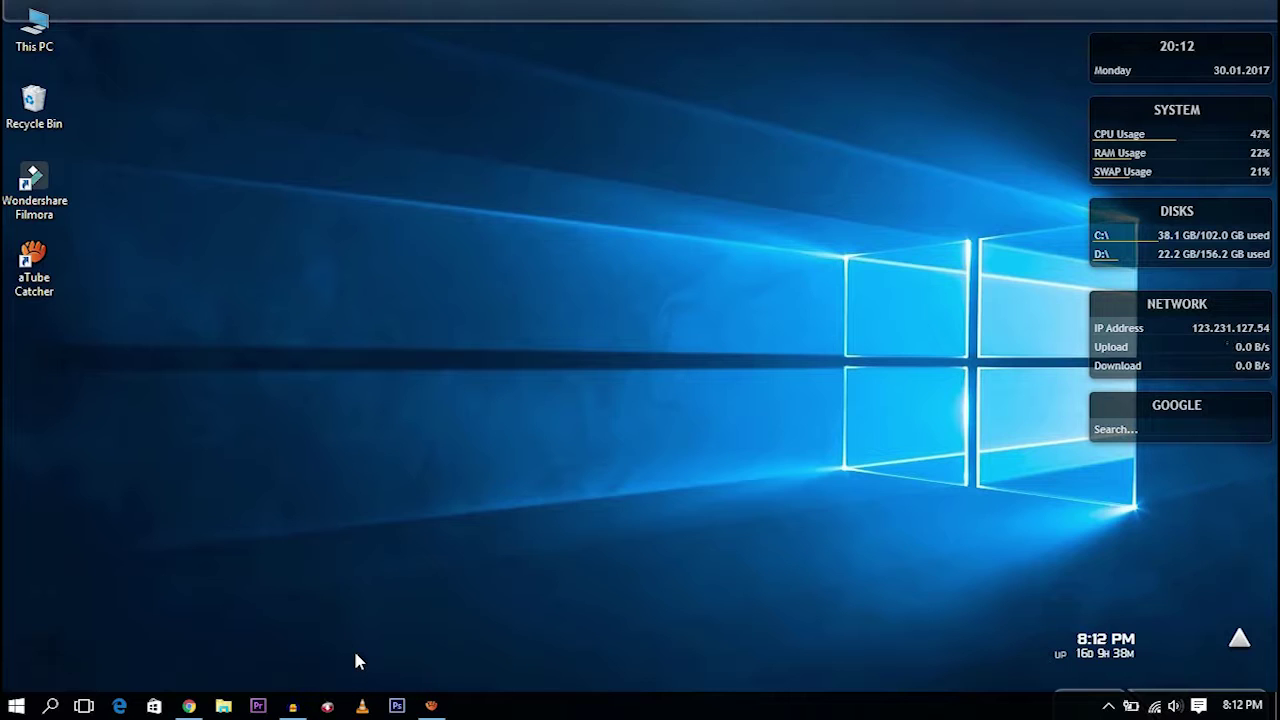
Step: Switch to Audacity, open a new project and record a microphone sample of about 9.8 seconds
left_click(294, 706)
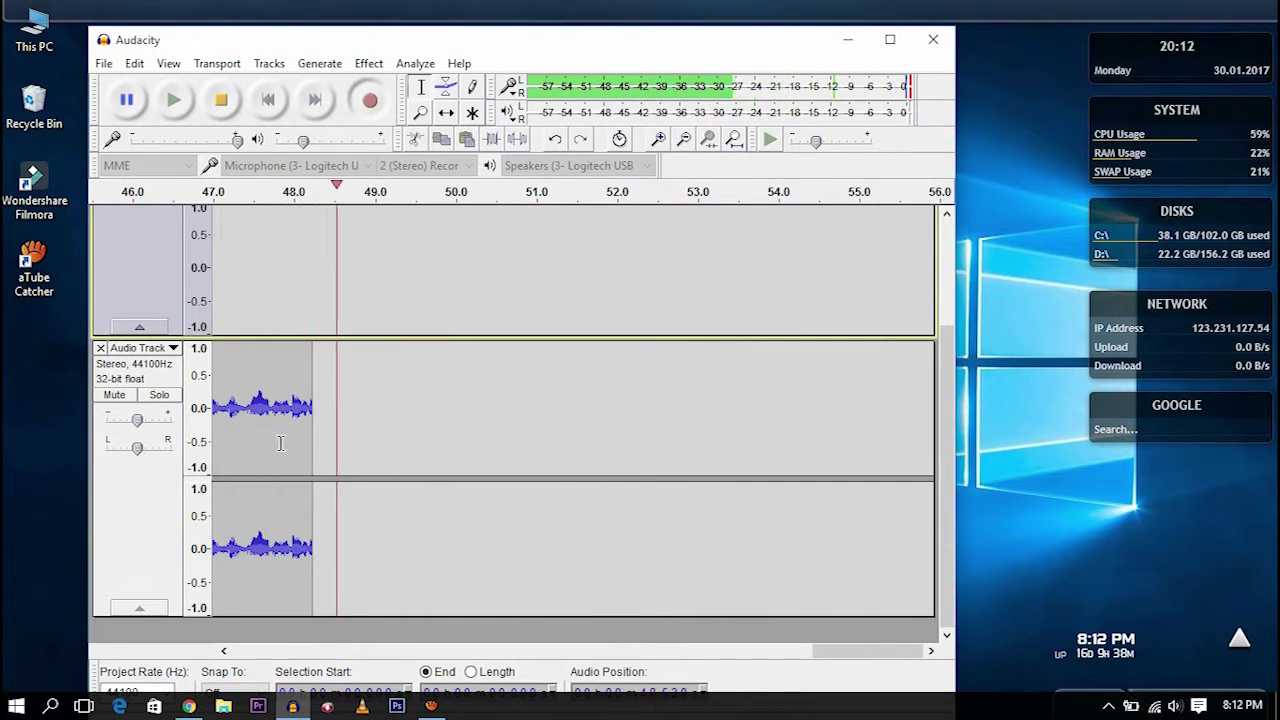
key("ctrl+n")
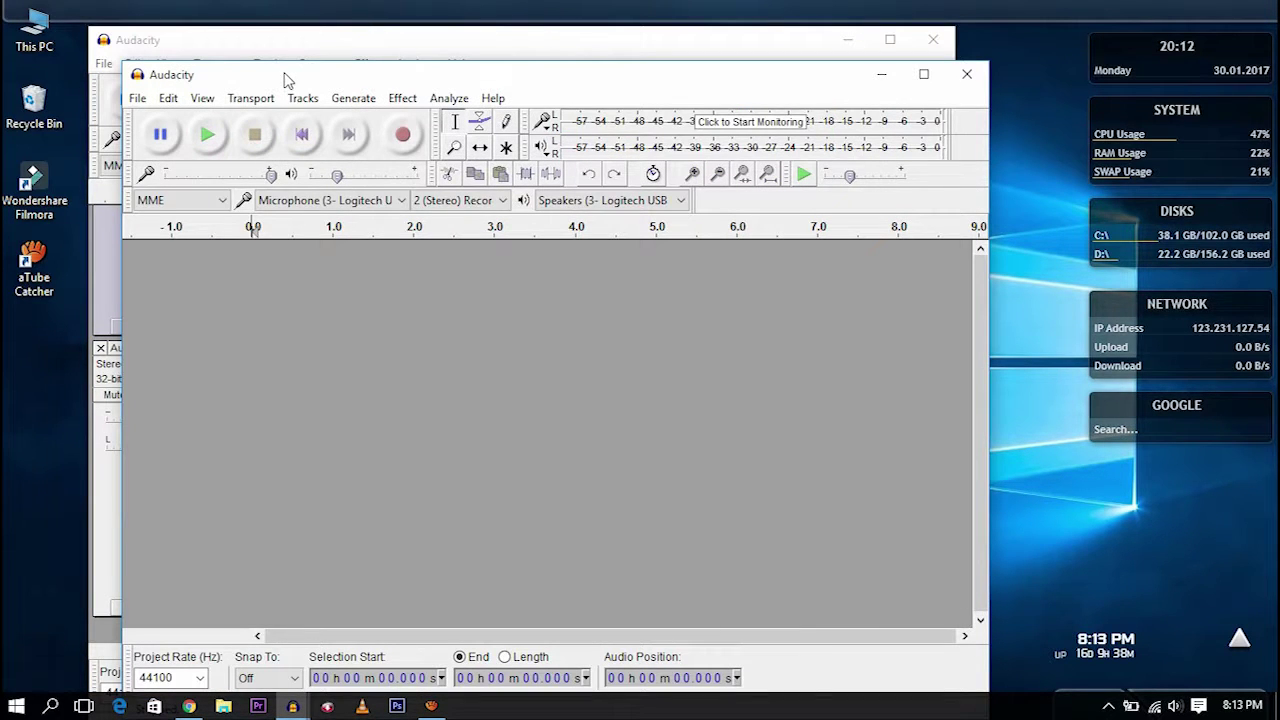
left_click_drag(284, 76, 313, 45)
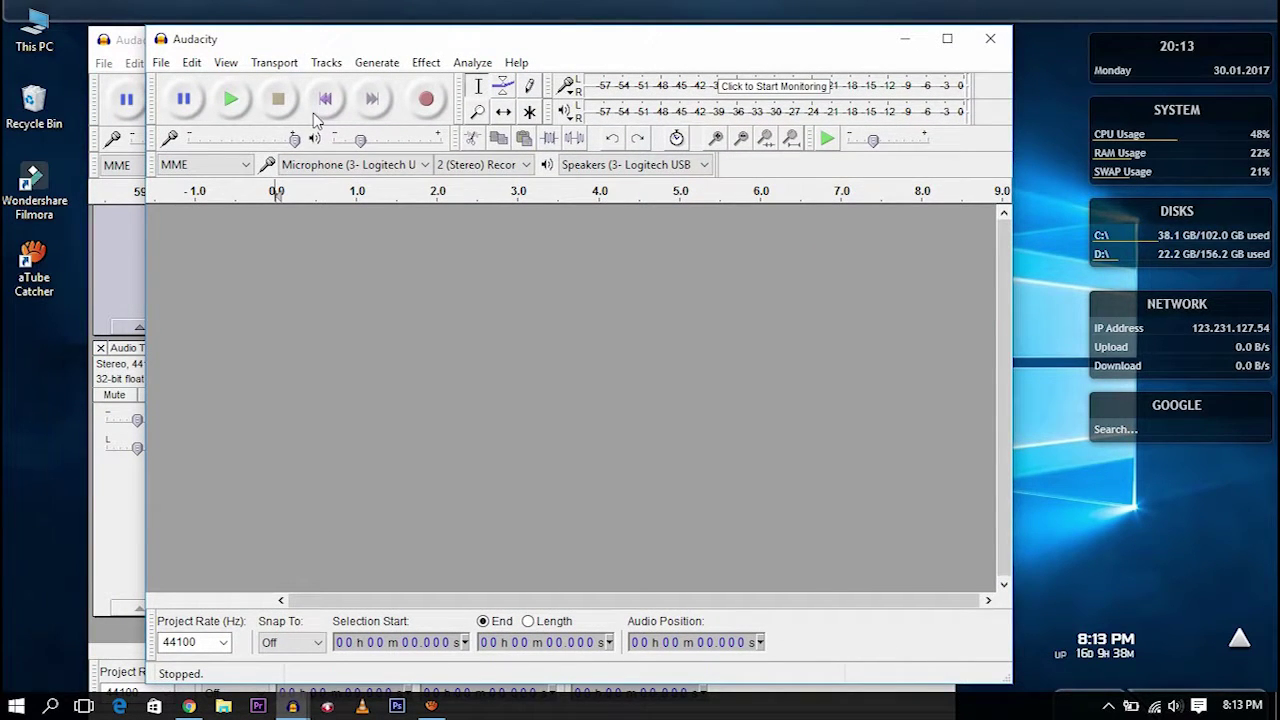
left_click(426, 99)
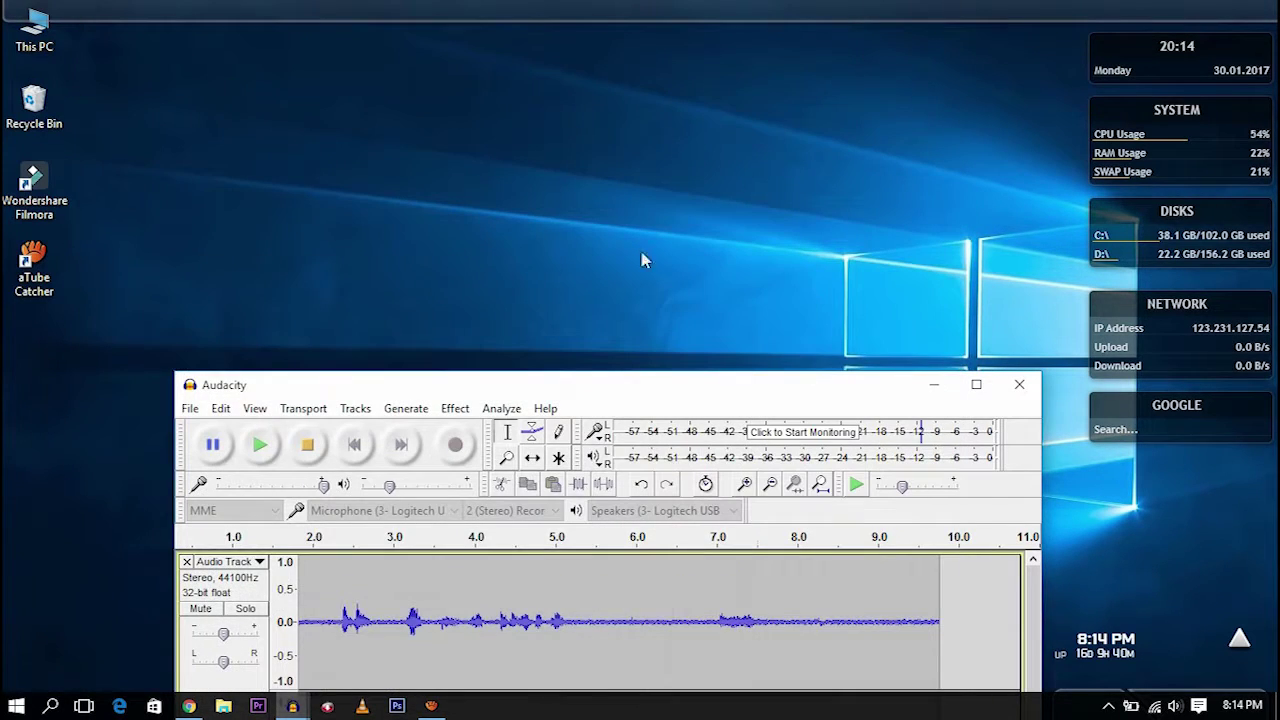
left_click_drag(646, 396, 606, 88)
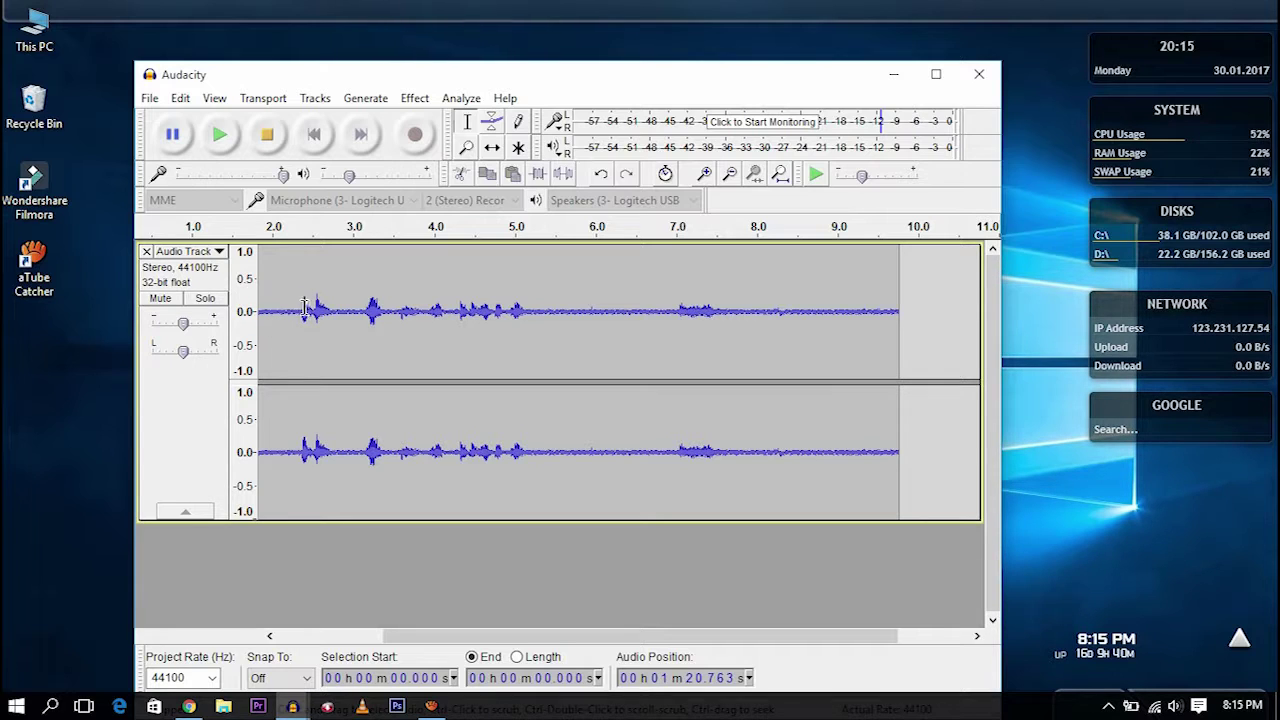
Step: Play back the recorded track from about 2.3 seconds to check the voice and background noise
left_click(298, 255)
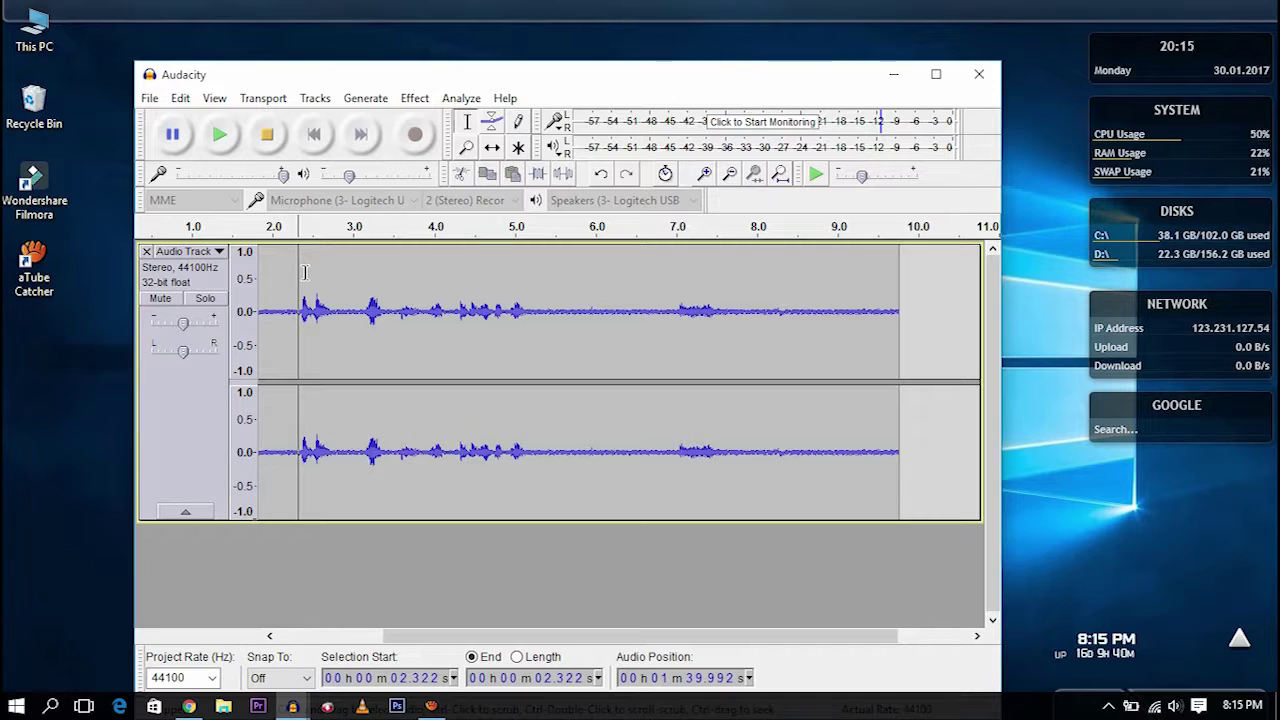
key("space")
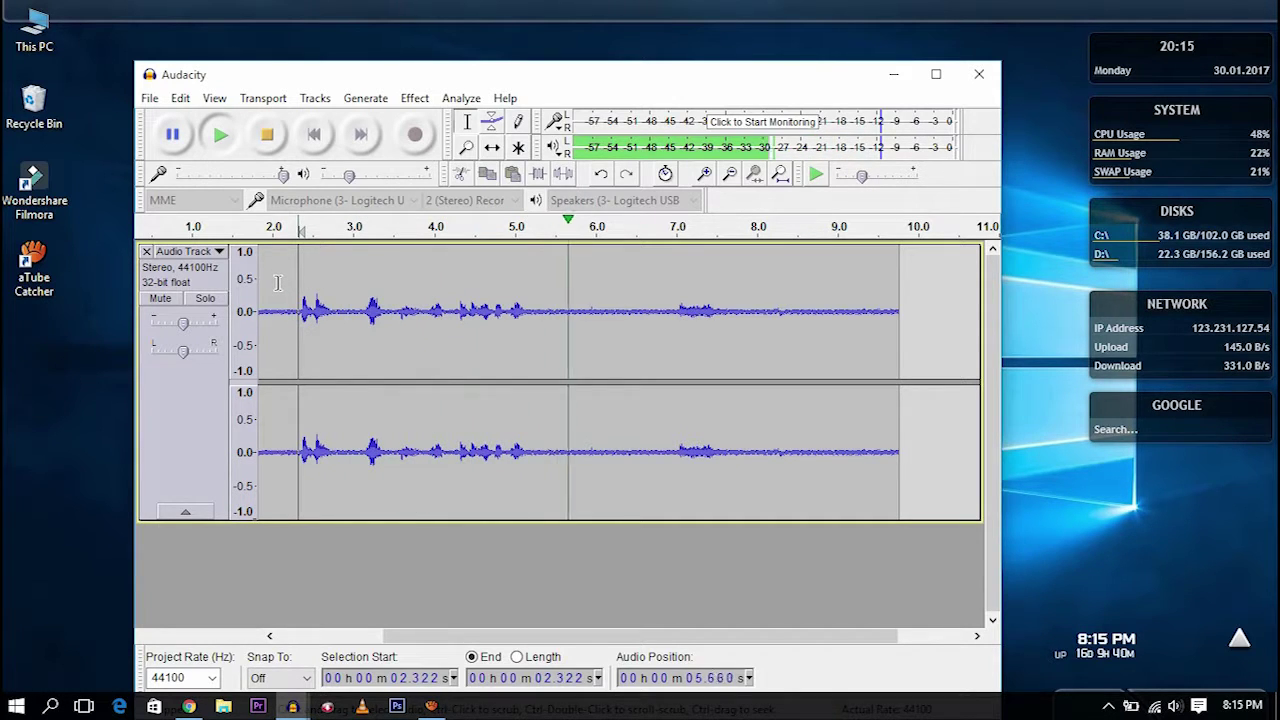
key("space")
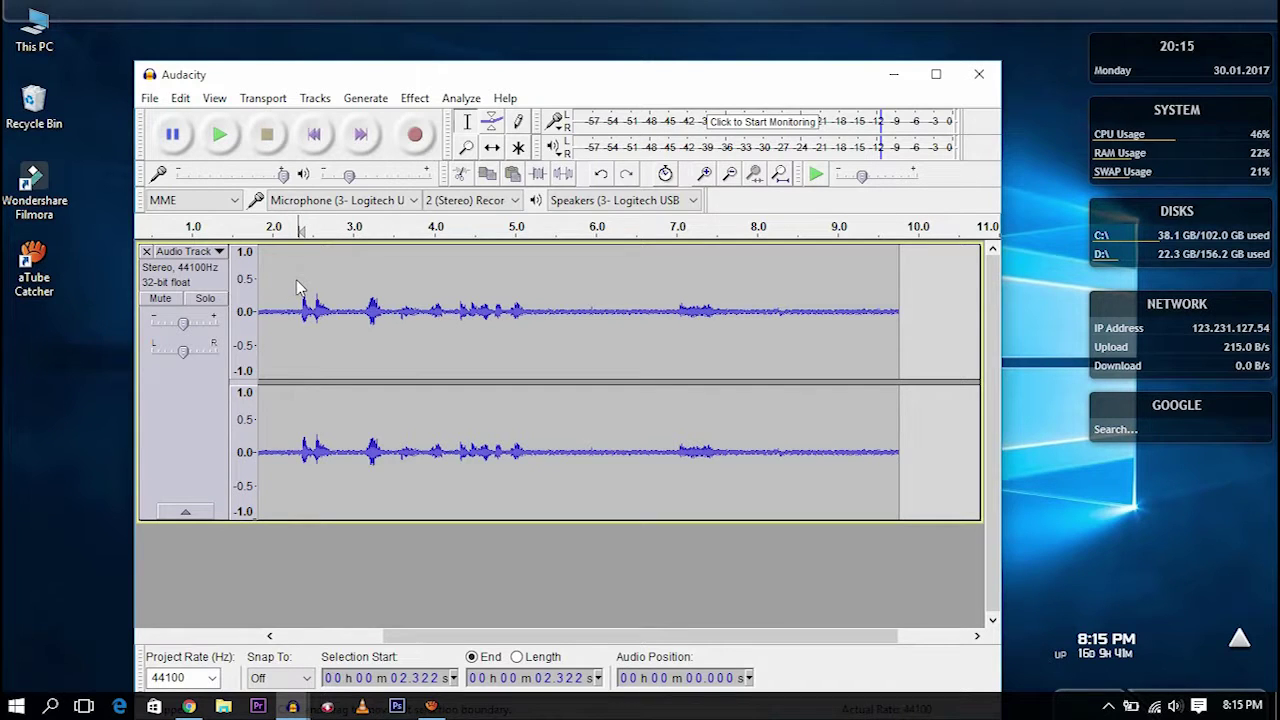
left_click(263, 224)
key("space")
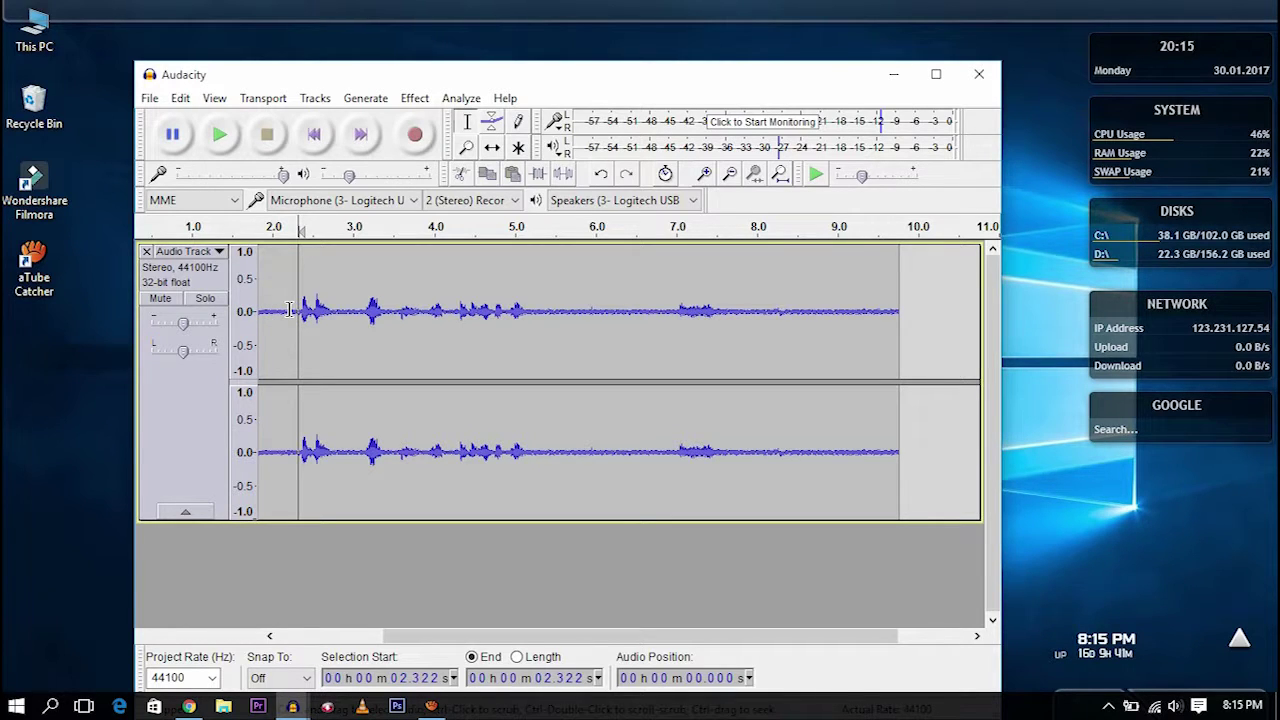
Step: Select the noise-only section from the track start to about 2.2 seconds and capture it as the Noise Reduction profile
left_click(289, 311)
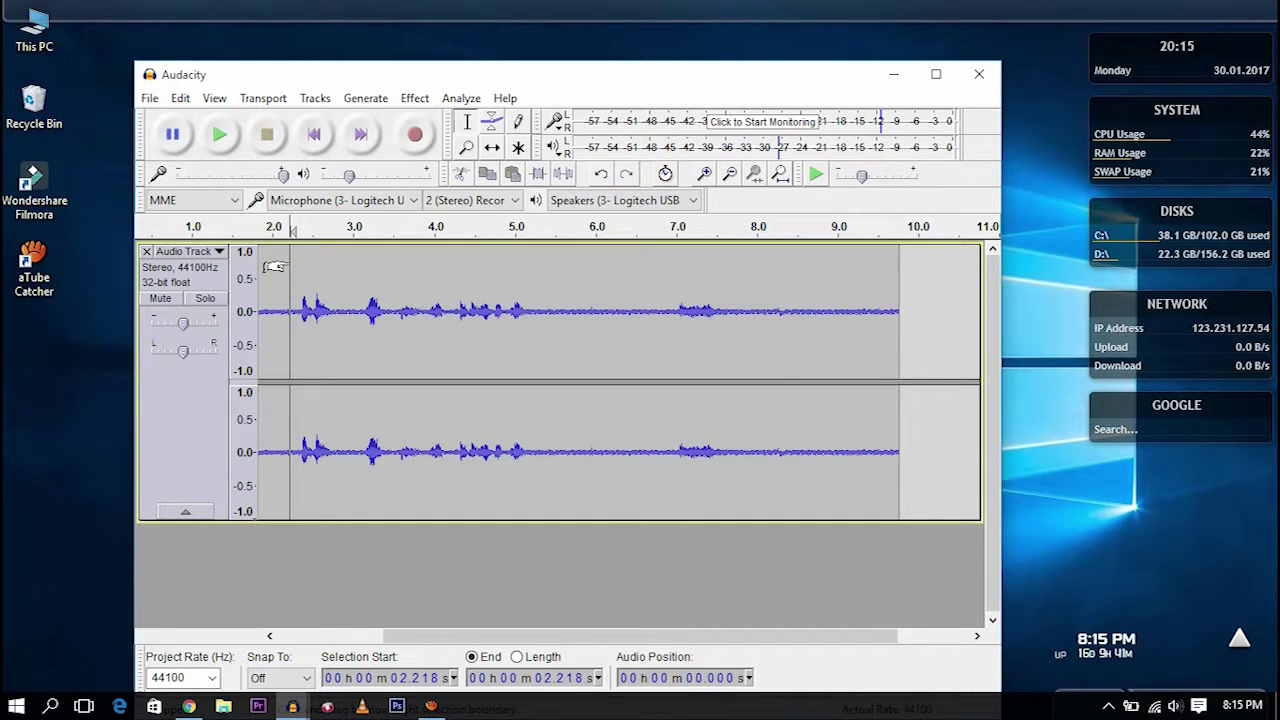
left_click_drag(272, 267, 200, 278)
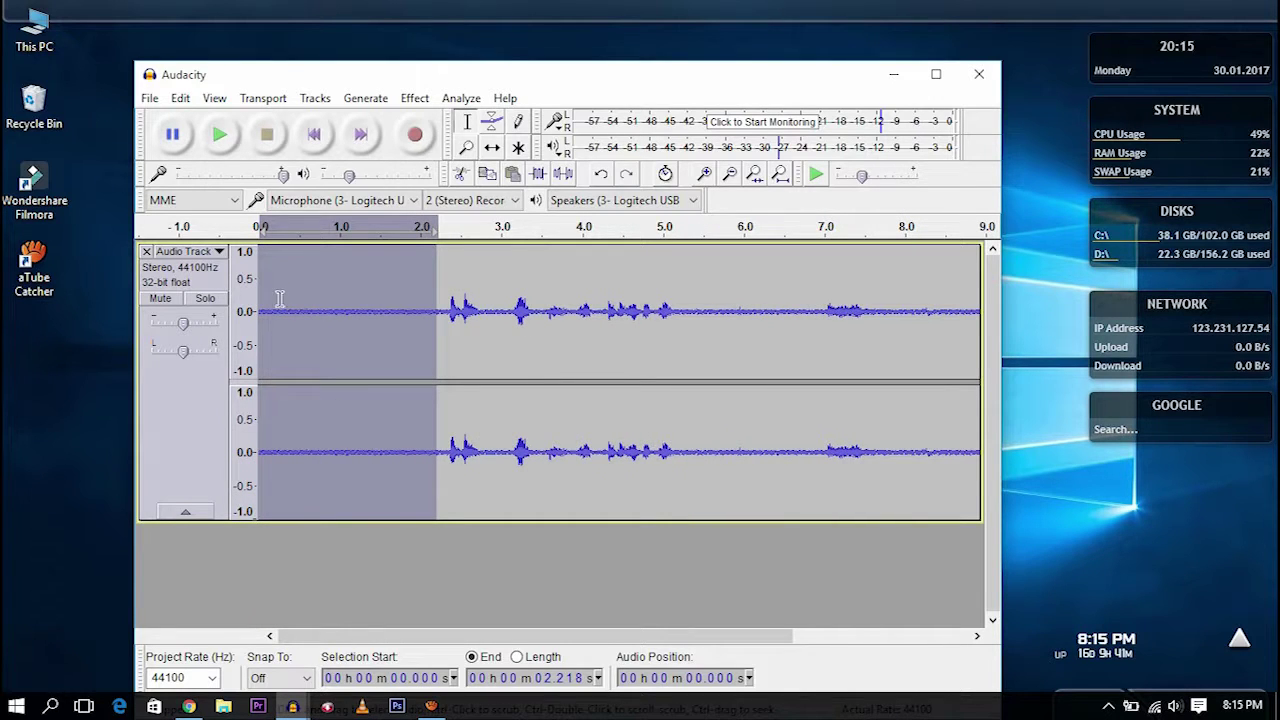
left_click(416, 100)
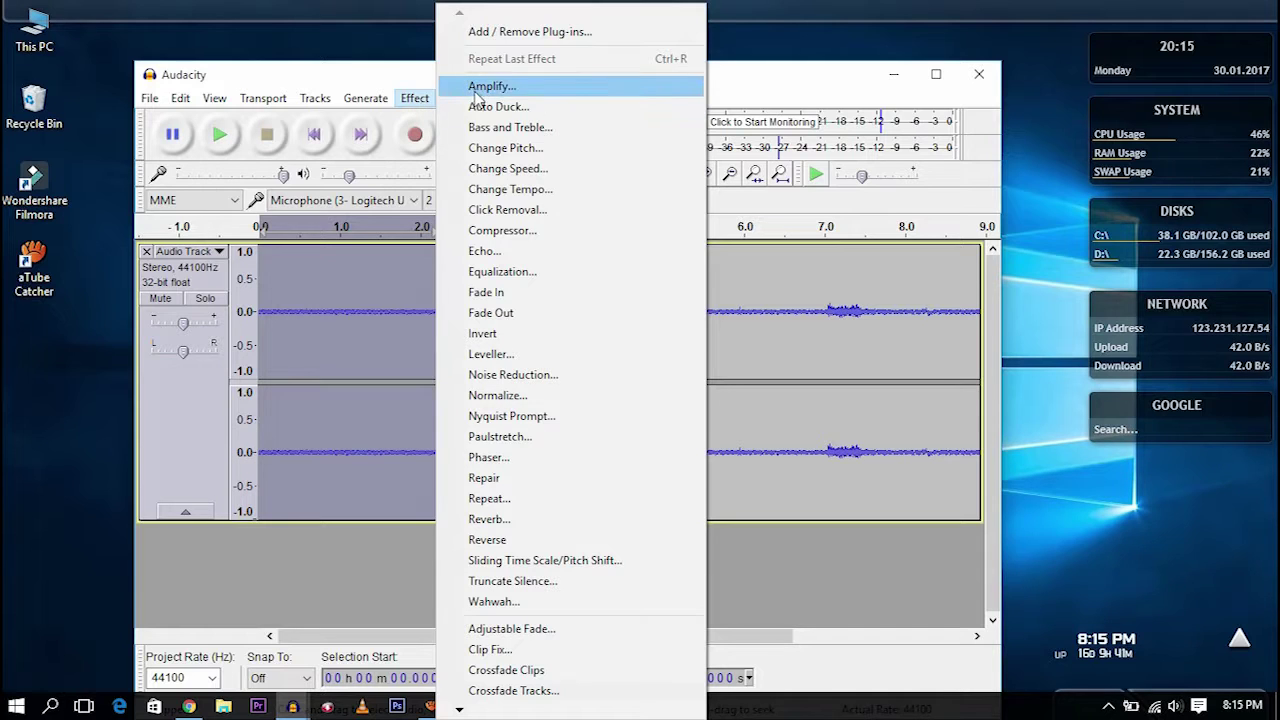
left_click(494, 378)
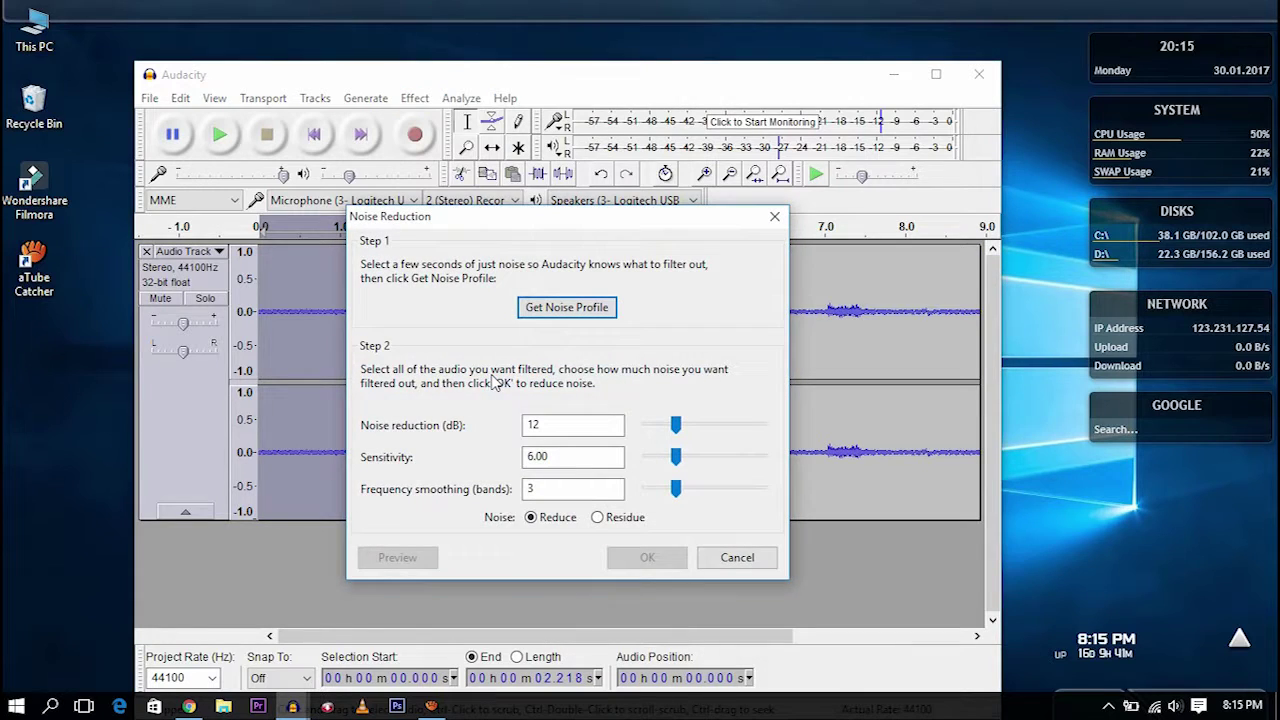
left_click(546, 309)
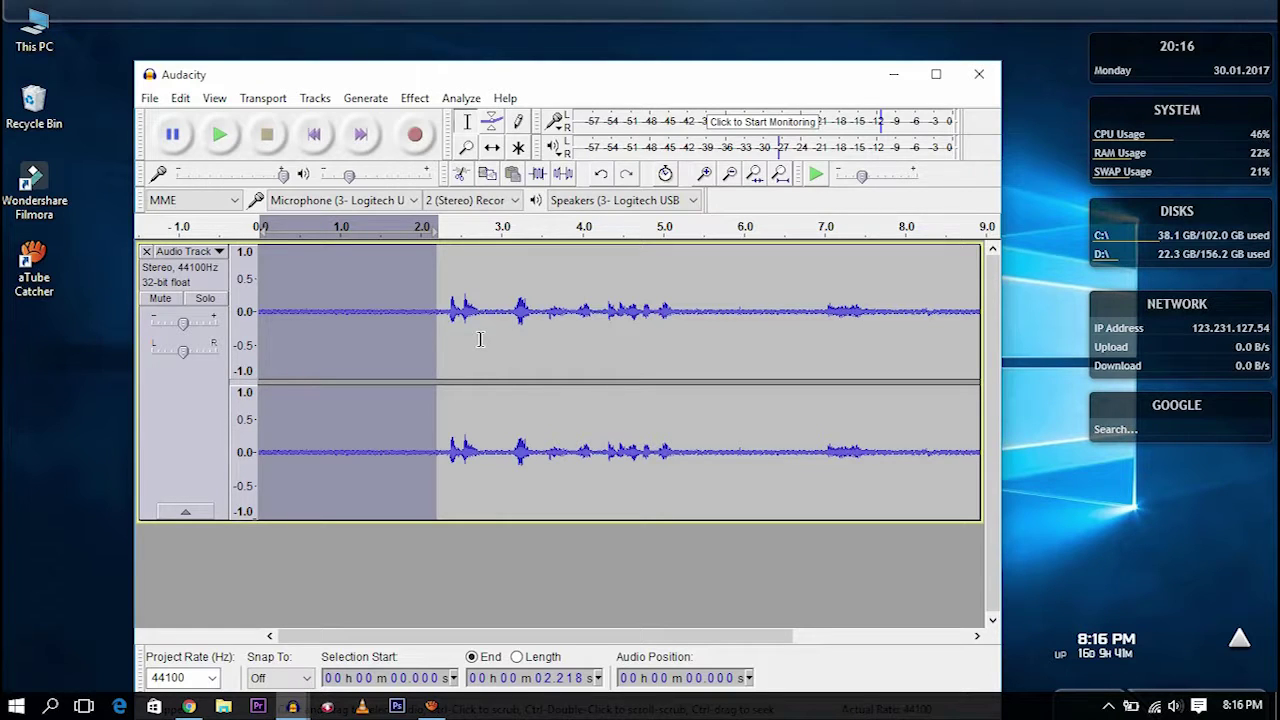
Step: Select the entire recording and repeat the Noise Reduction effect on it
key("ctrl+a")
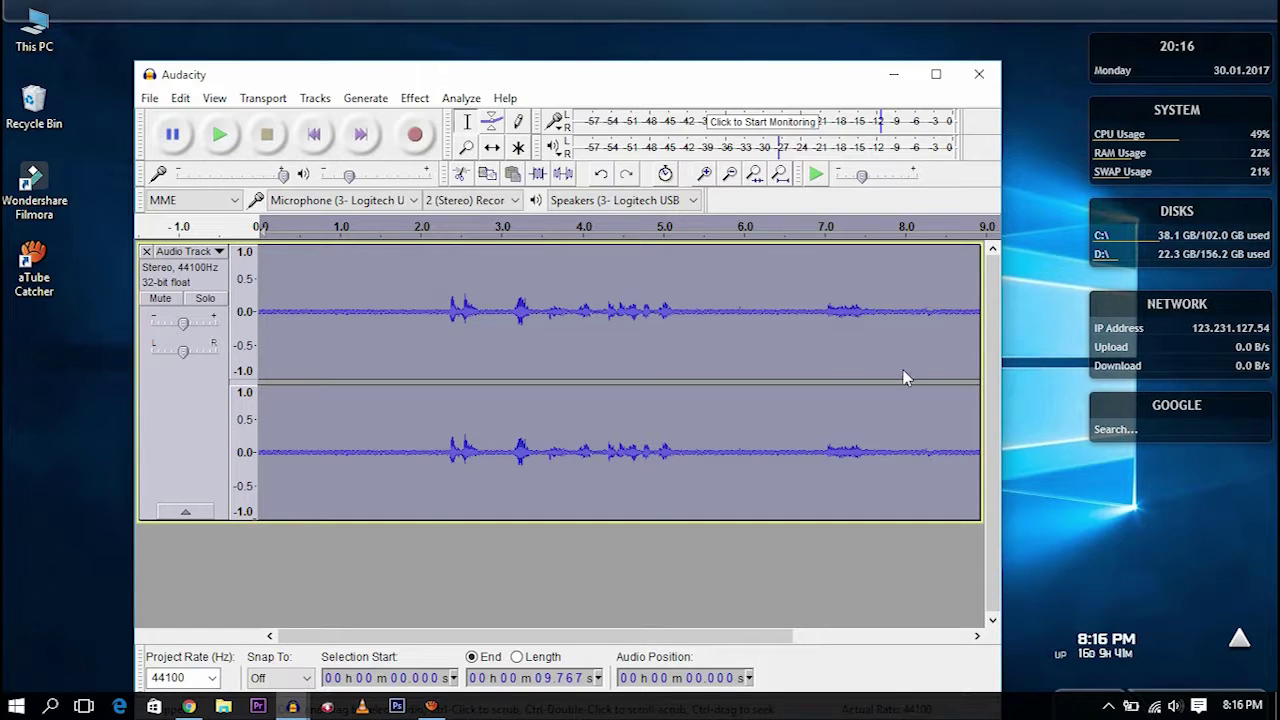
left_click(407, 100)
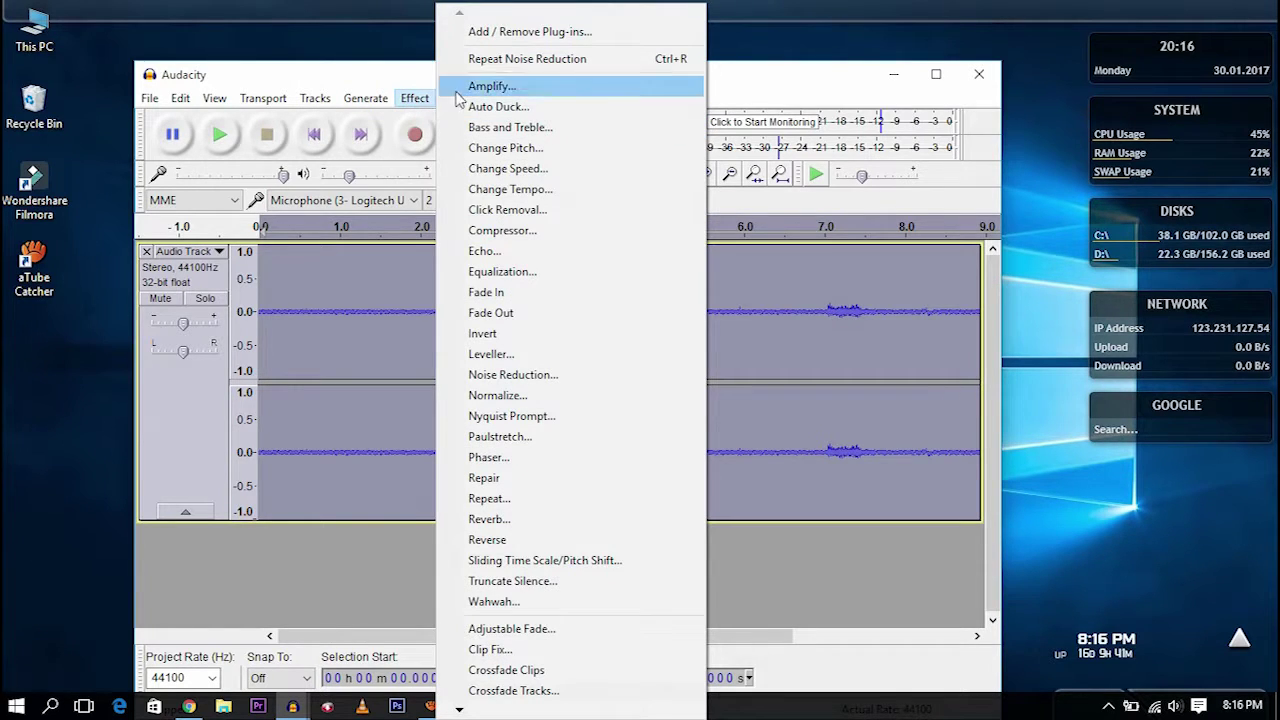
left_click(552, 66)
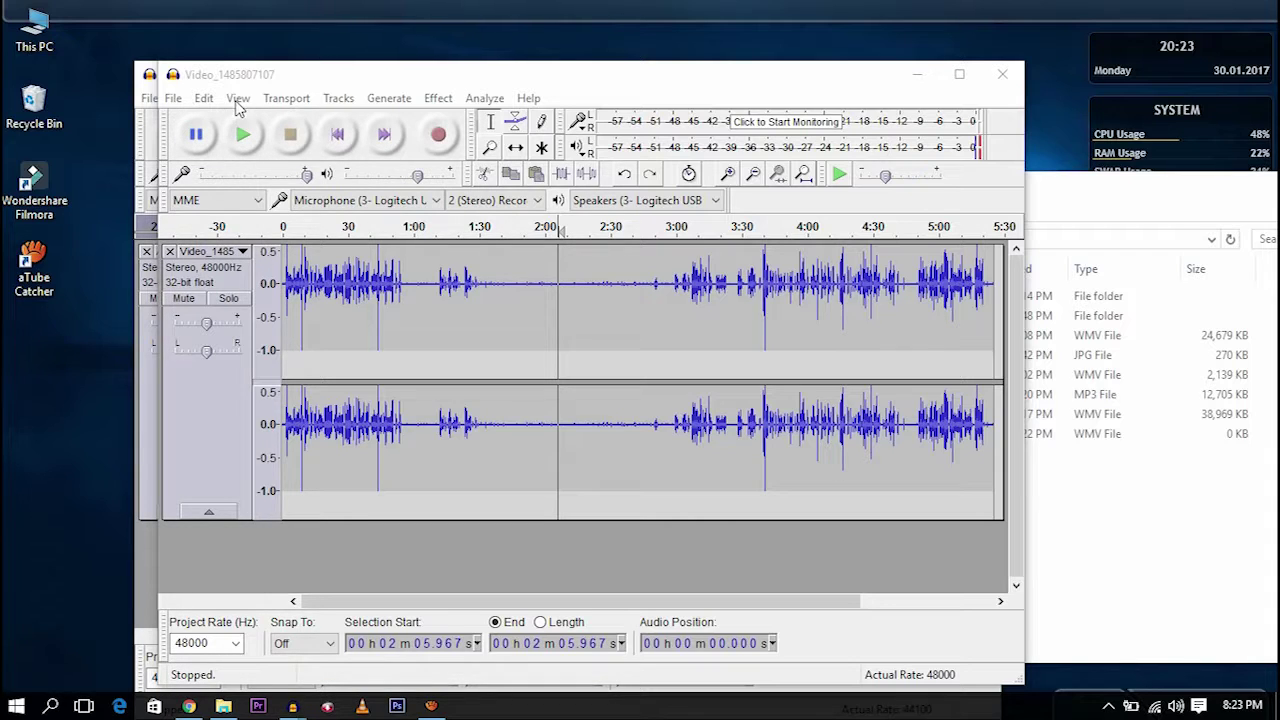
Step: Start exporting the video's audio and choose the "MP3 editing" folder on drive D as the destination
left_click(174, 99)
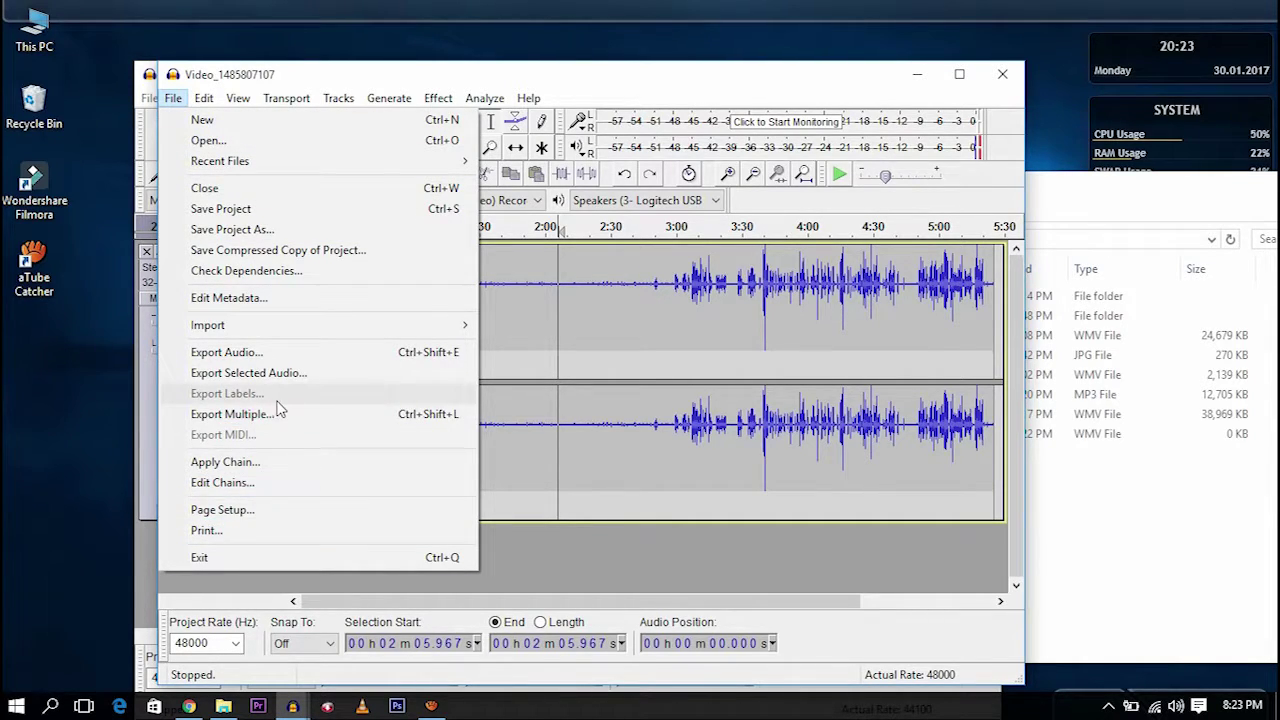
left_click(296, 357)
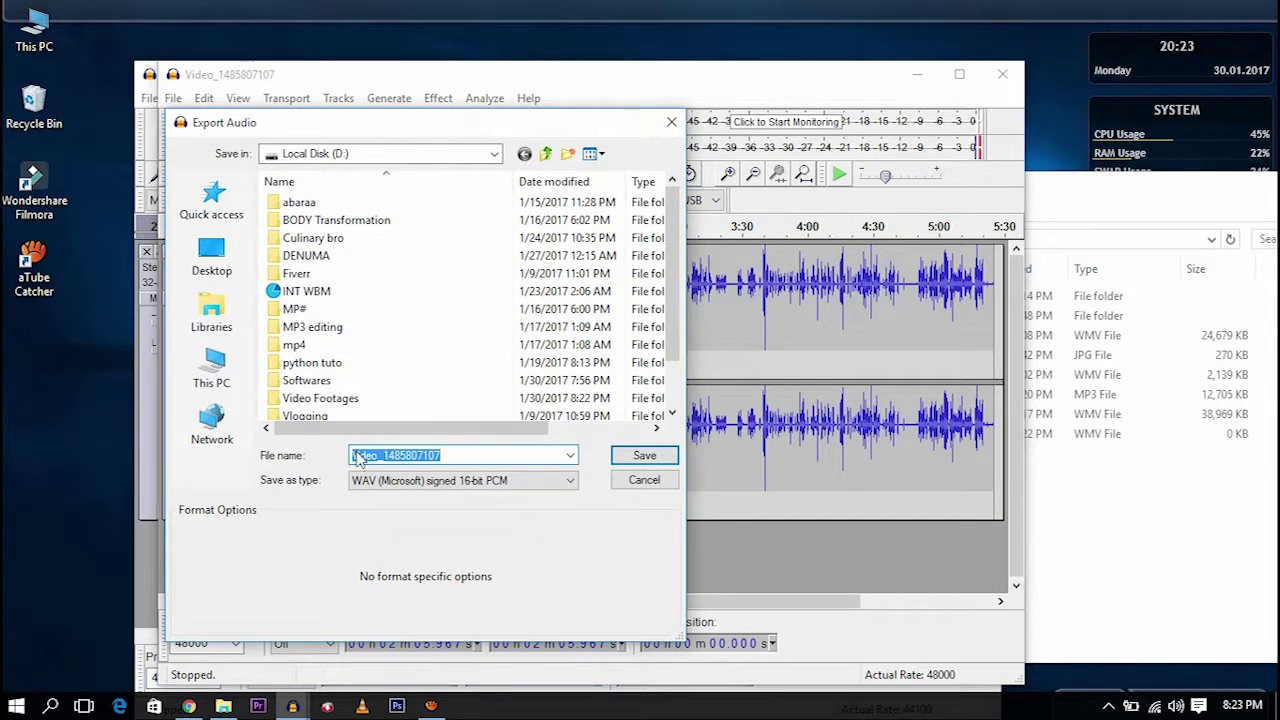
left_click(412, 482)
left_click(268, 603)
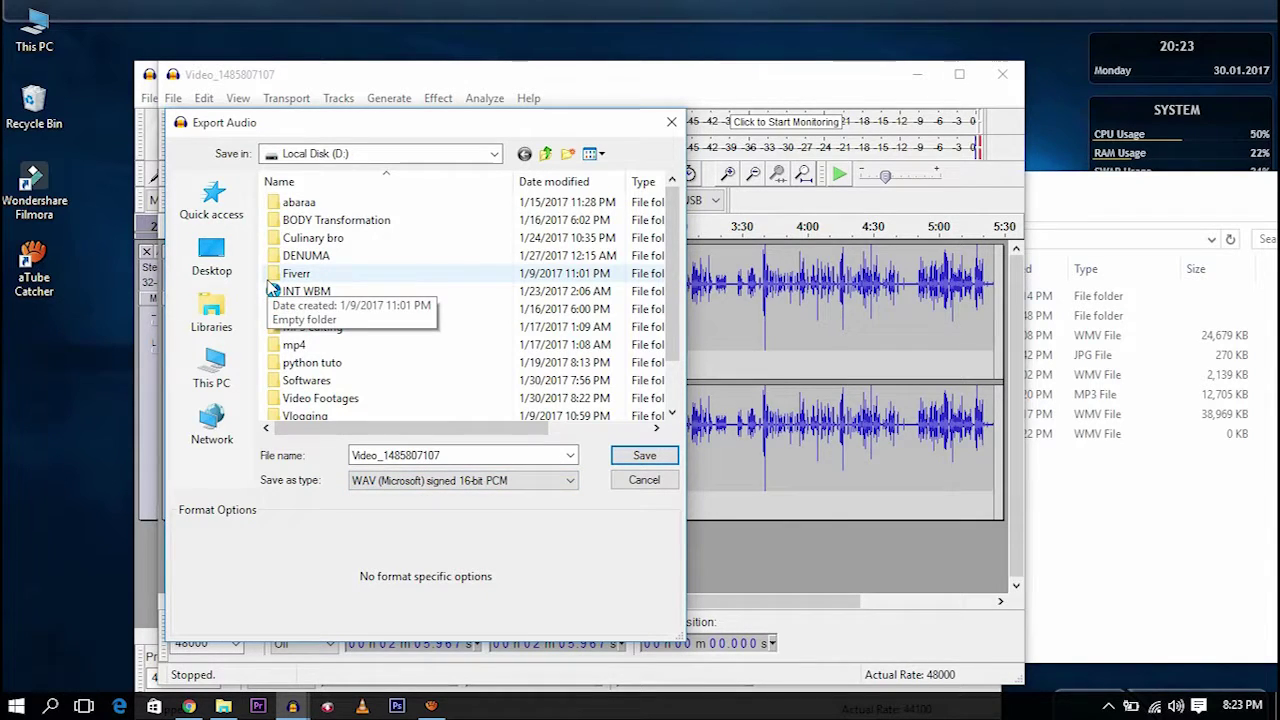
left_click(355, 328)
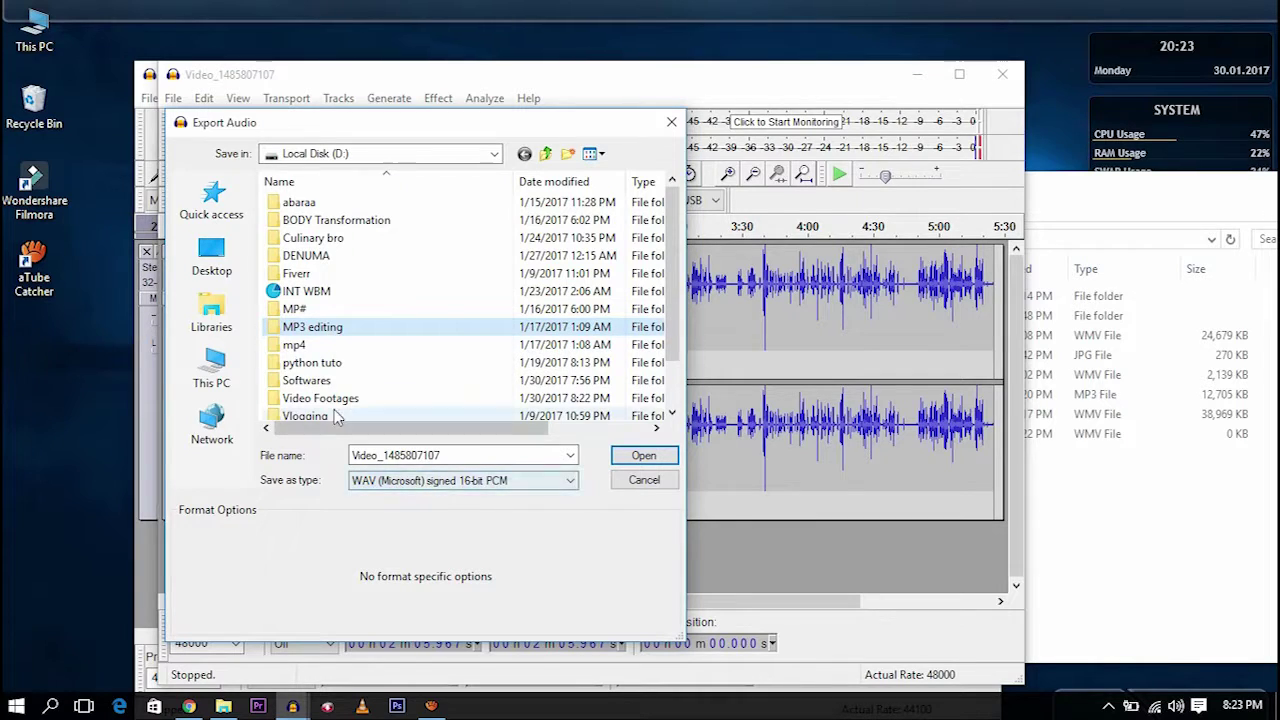
double_click(310, 331)
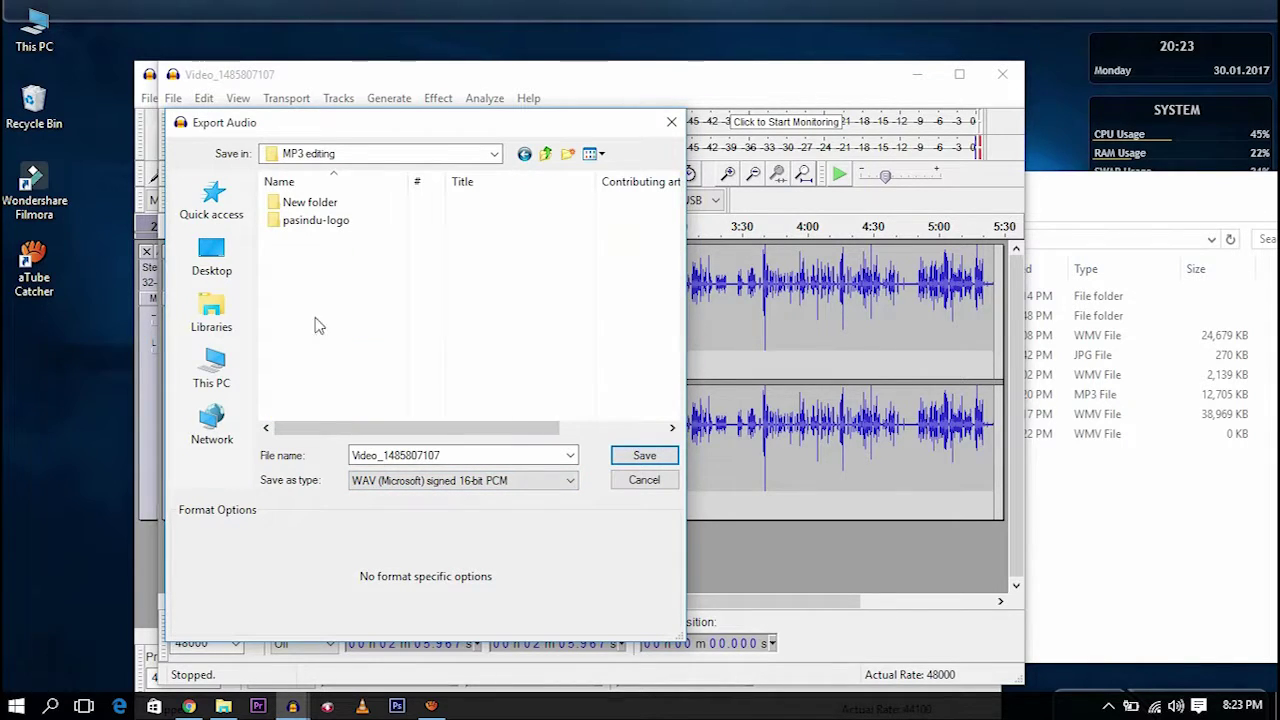
Step: Name the export "audocity 1", set its format to WAV (Microsoft) 32-bit float PCM and save it
double_click(485, 456)
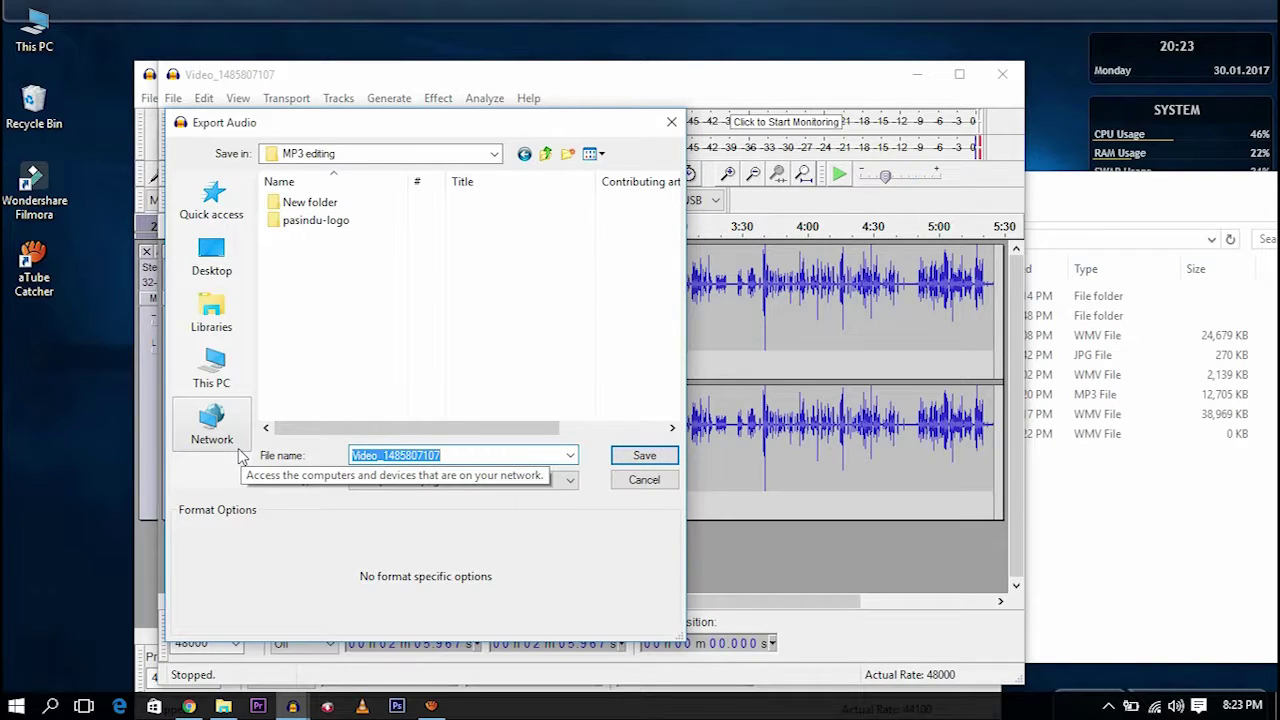
type("audocity")
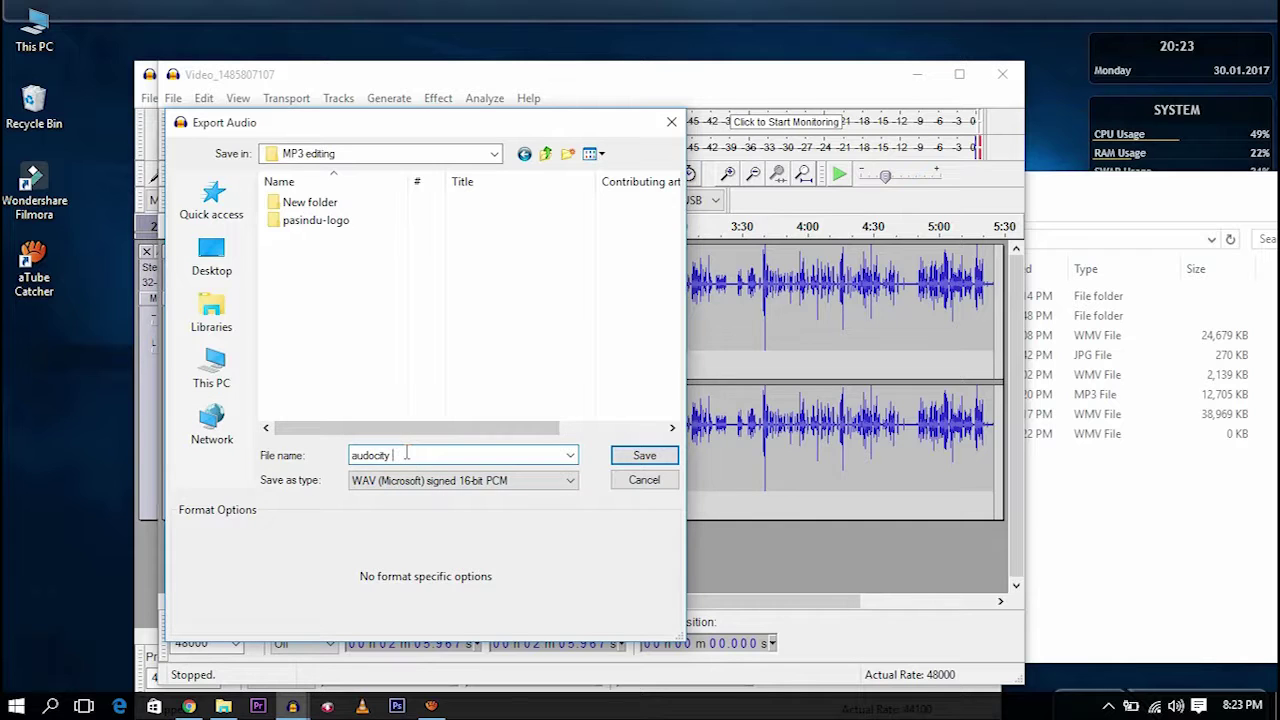
type(" 1")
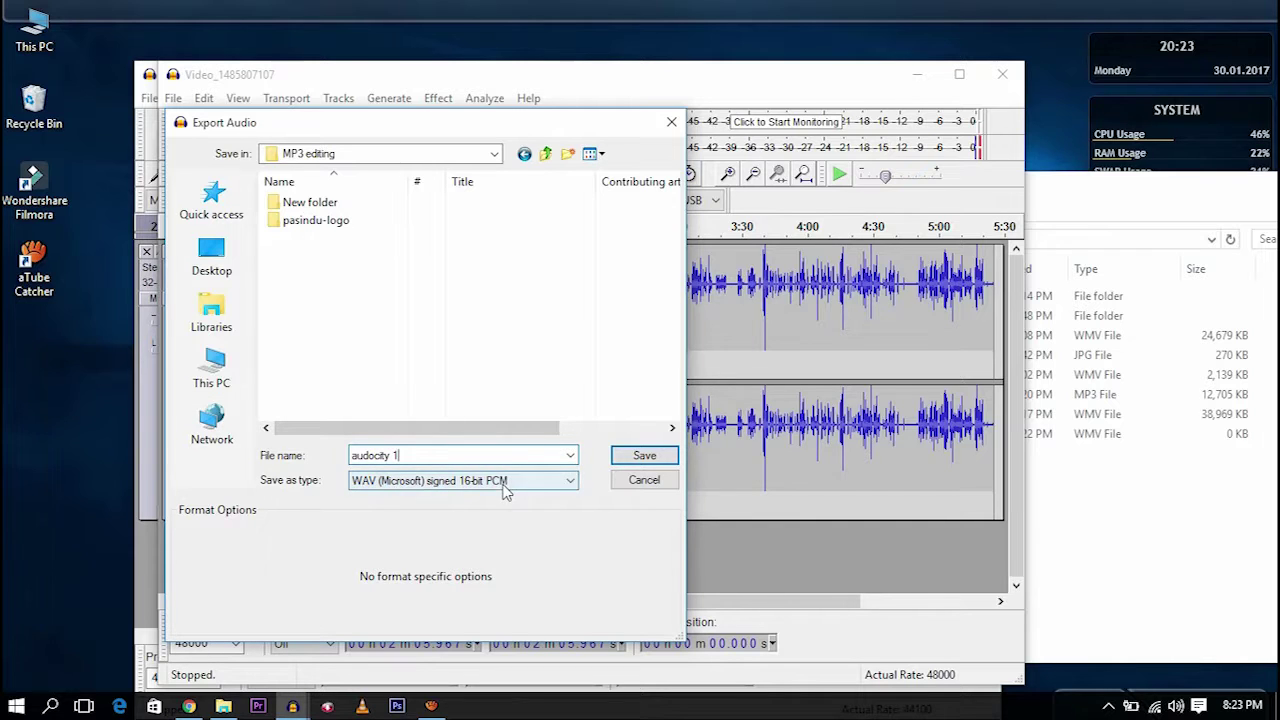
scroll(566, 479, "down", 1)
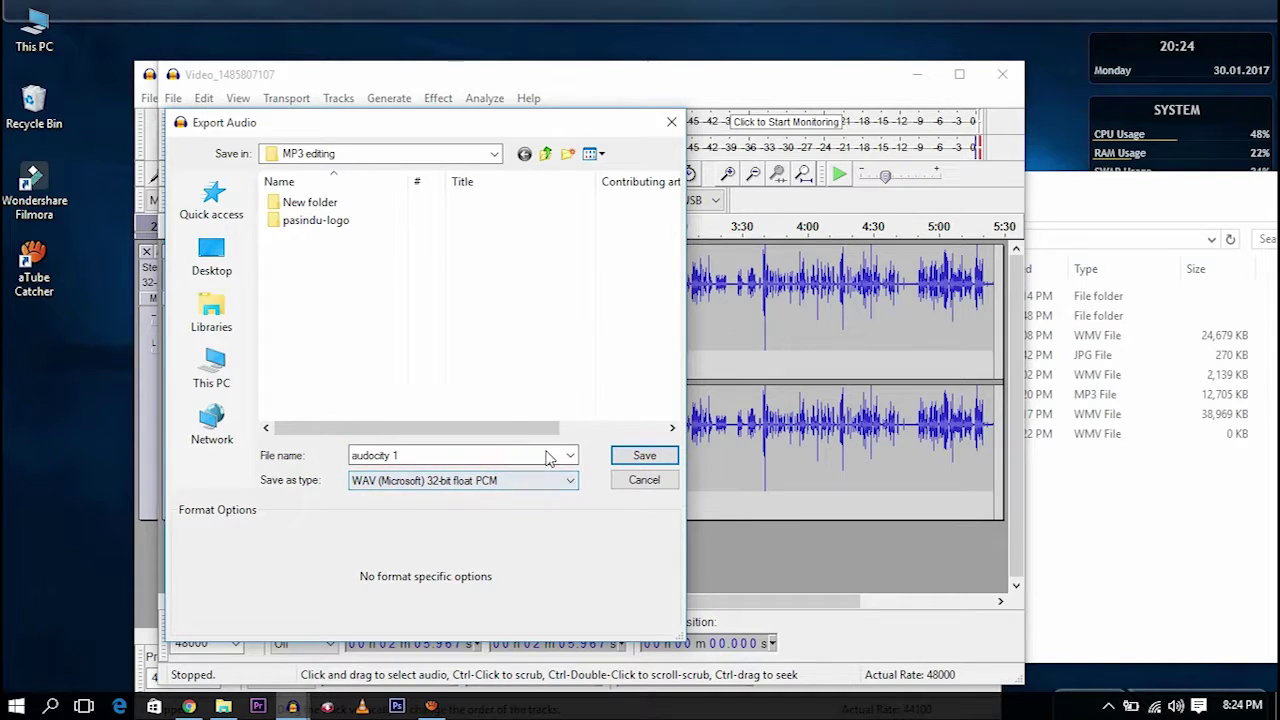
left_click(644, 456)
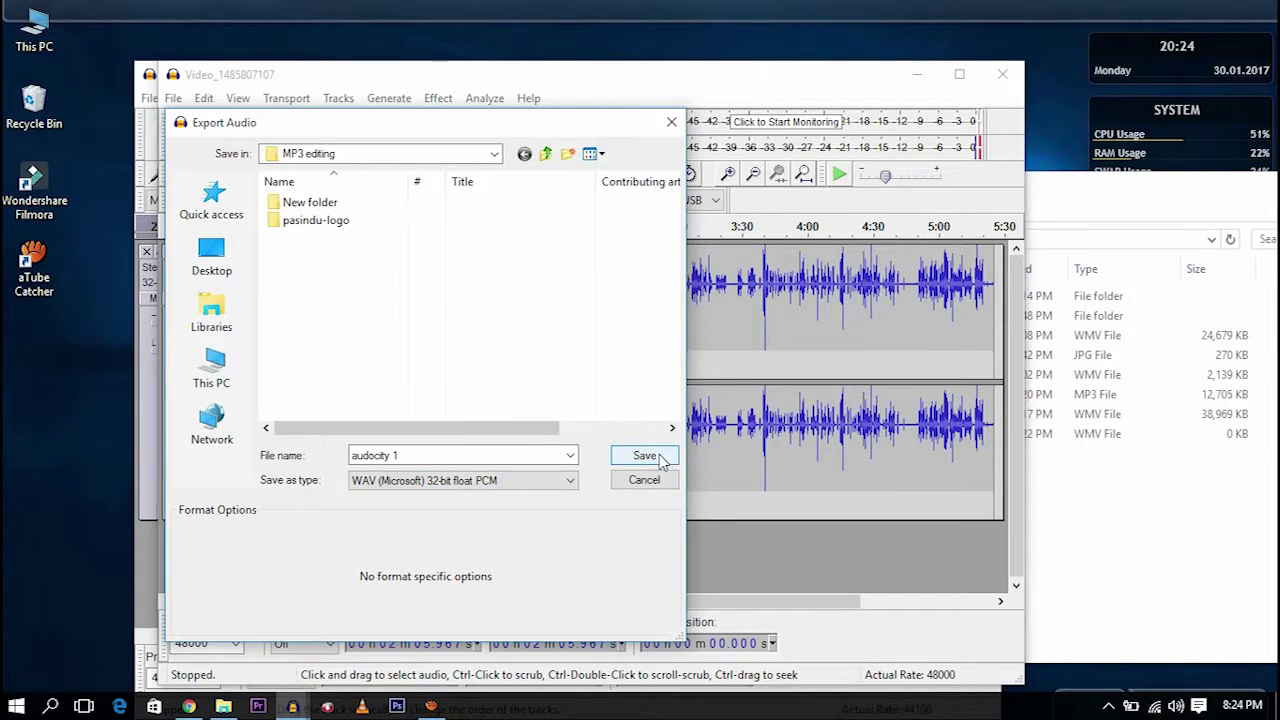
left_click(365, 481)
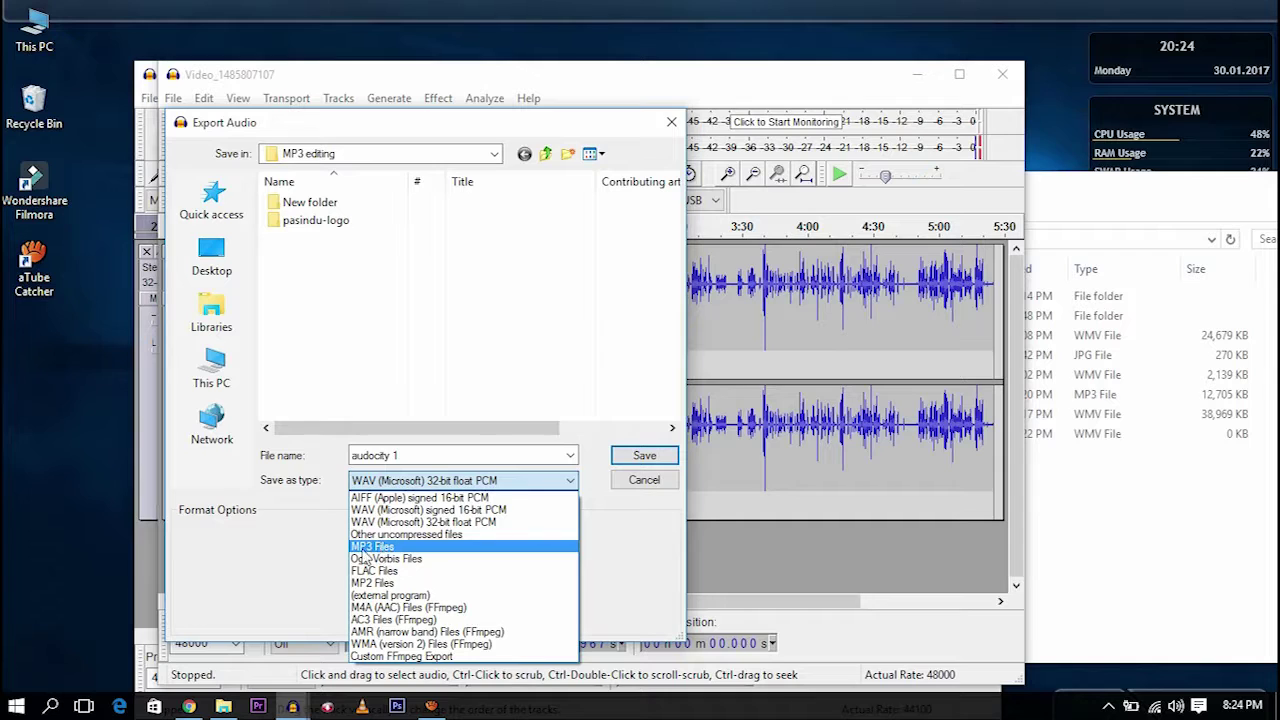
left_click(358, 398)
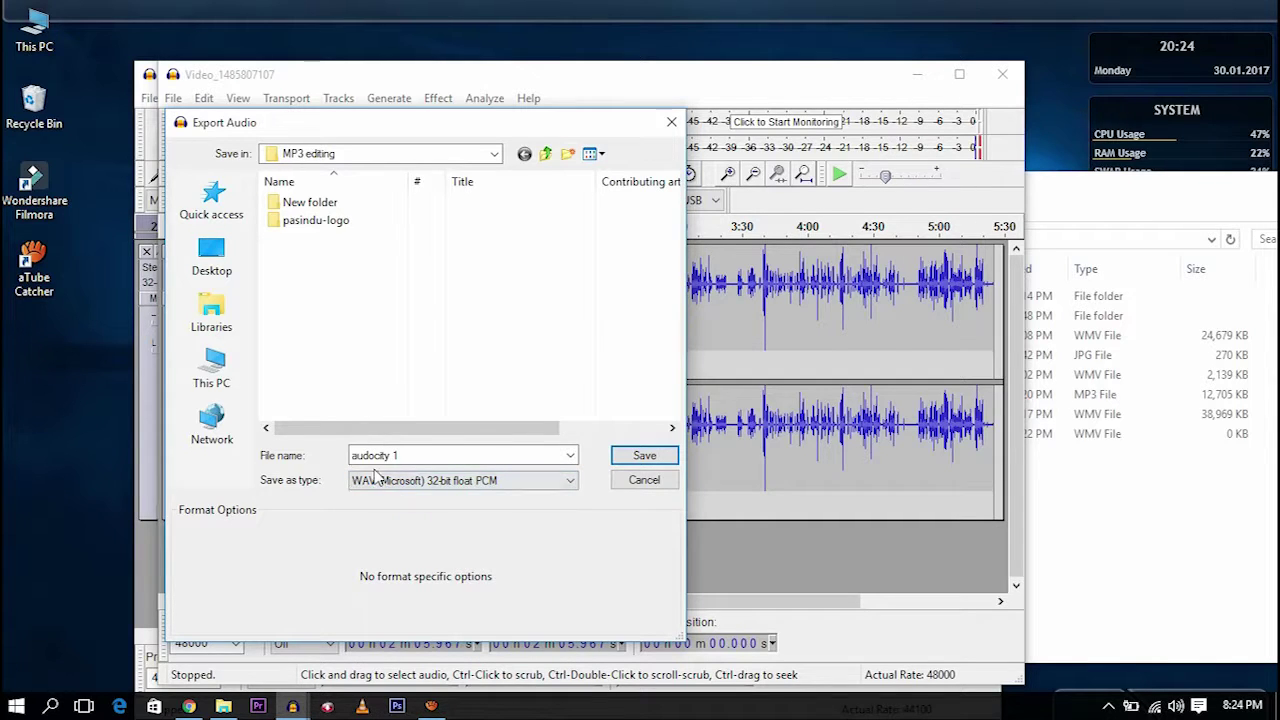
left_click(627, 459)
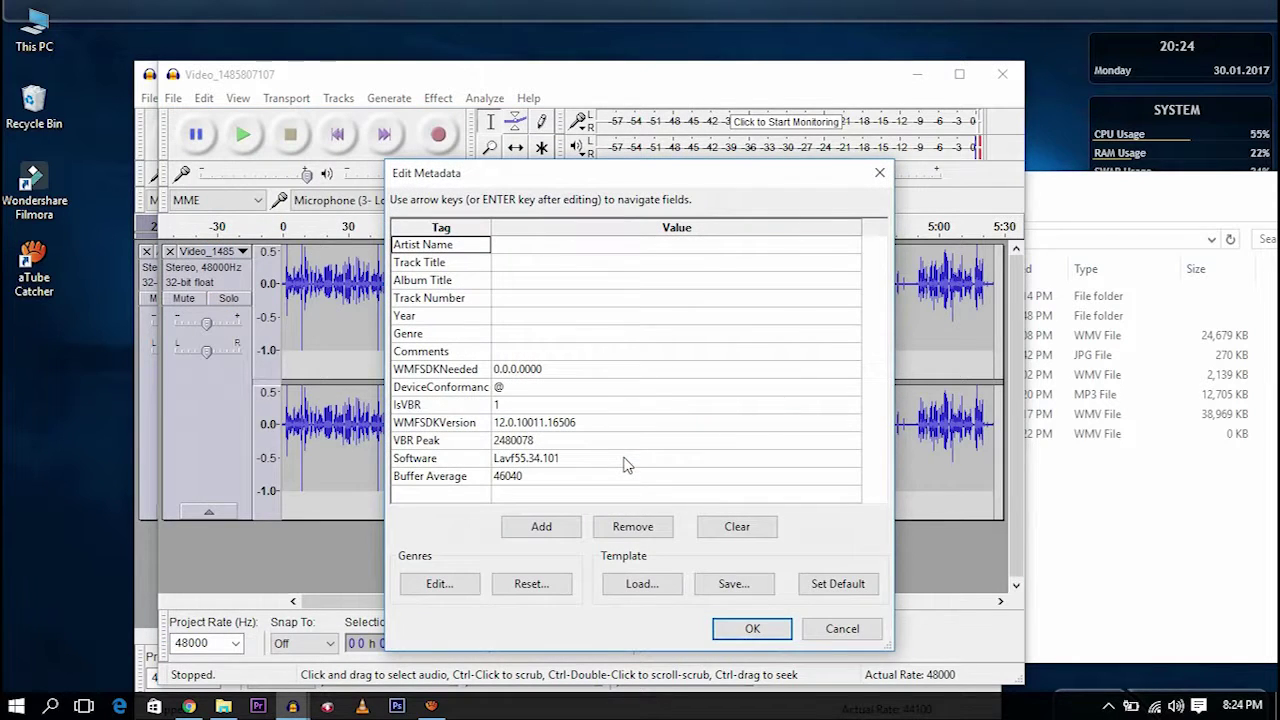
Step: Look through the export's metadata values, including Artist Name, Track Title, Album Title, DeviceConformance and IsVBR
left_click(519, 250)
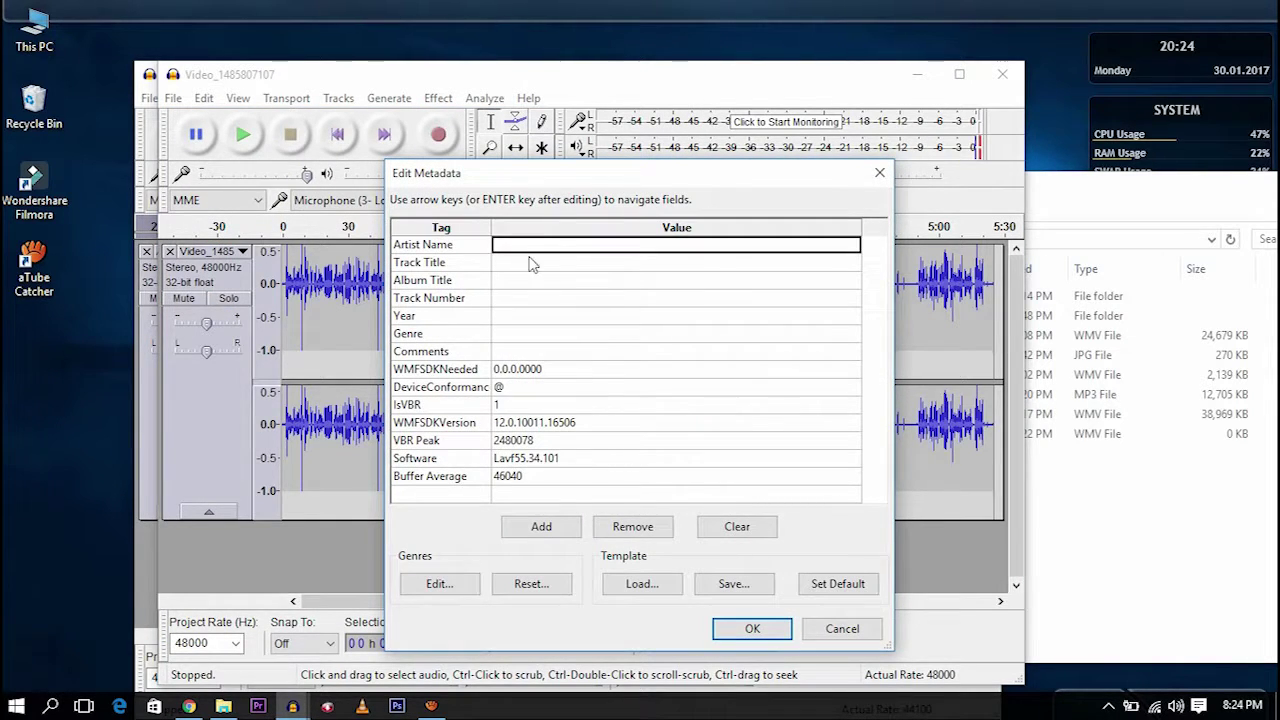
left_click(541, 251)
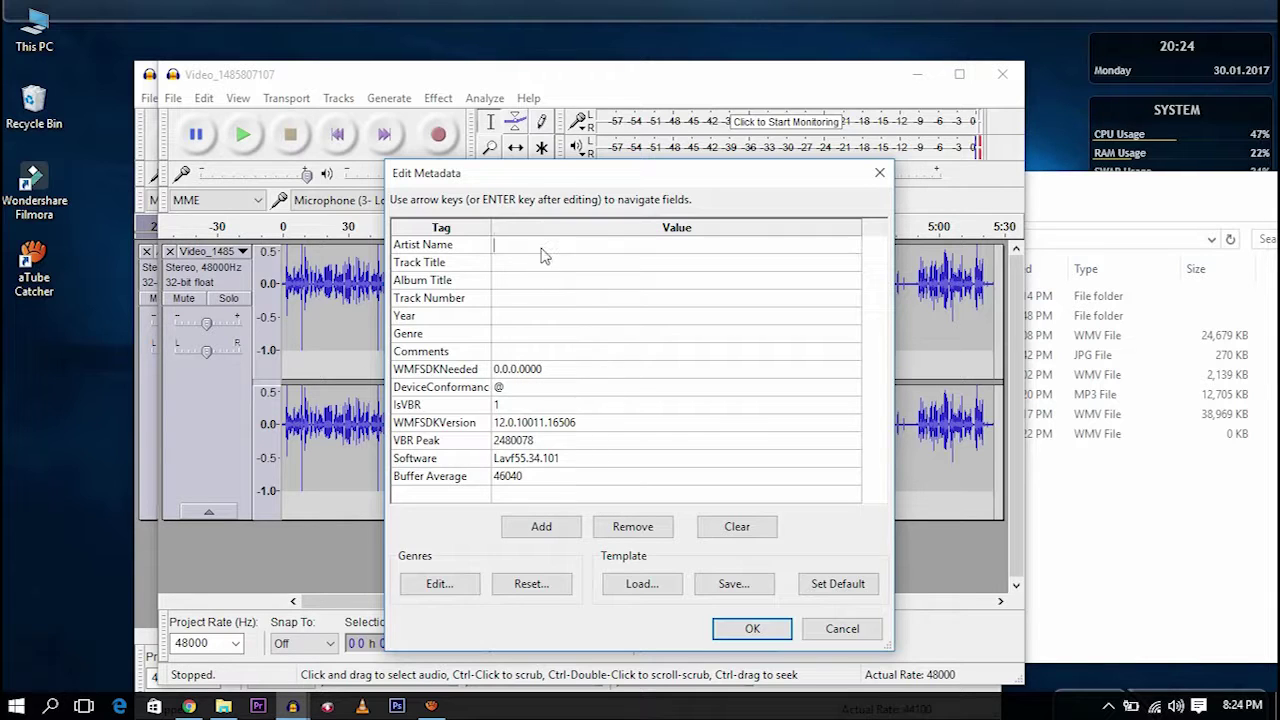
left_click(540, 265)
left_click(514, 249)
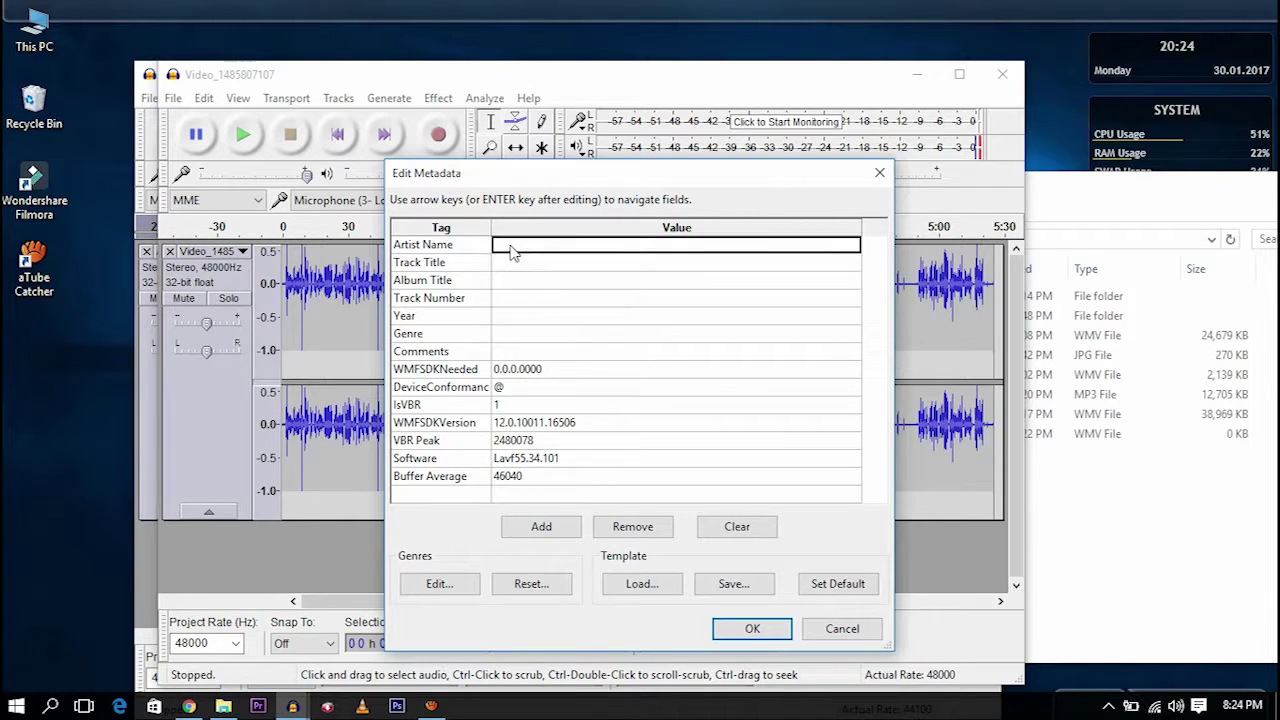
left_click(518, 264)
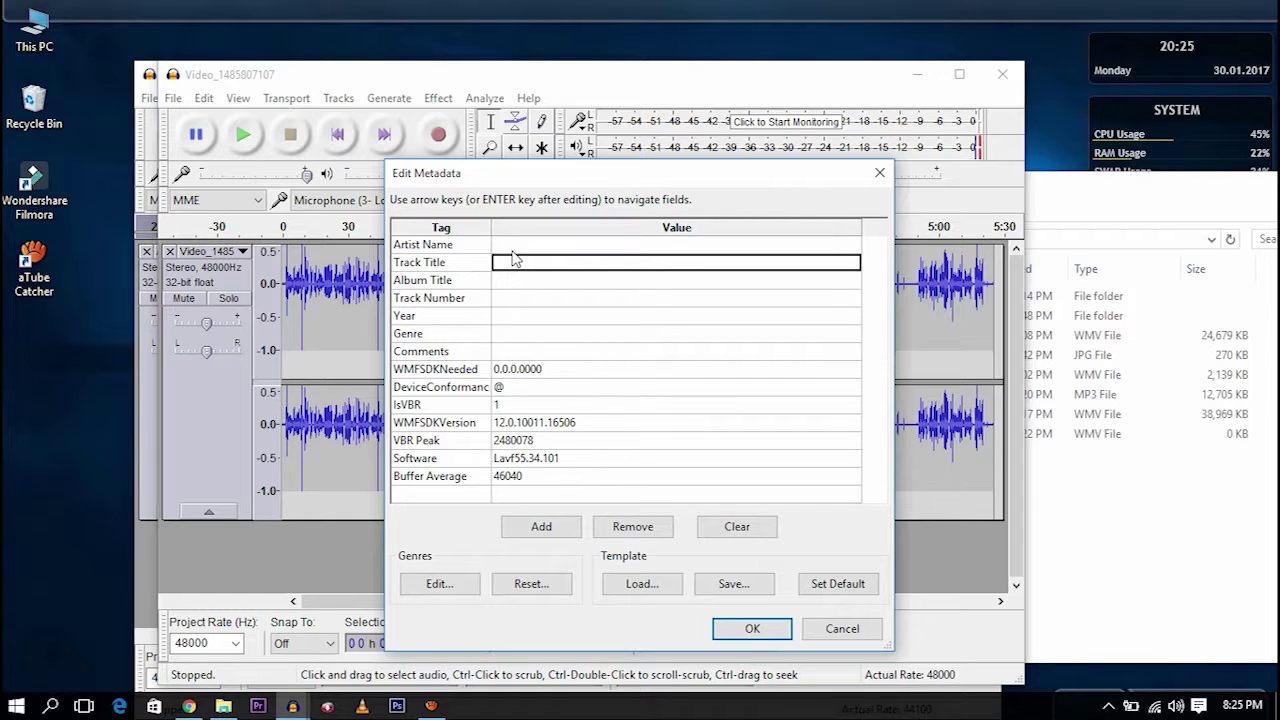
left_click(512, 251)
left_click(520, 264)
left_click(545, 281)
left_click(625, 389)
left_click(541, 405)
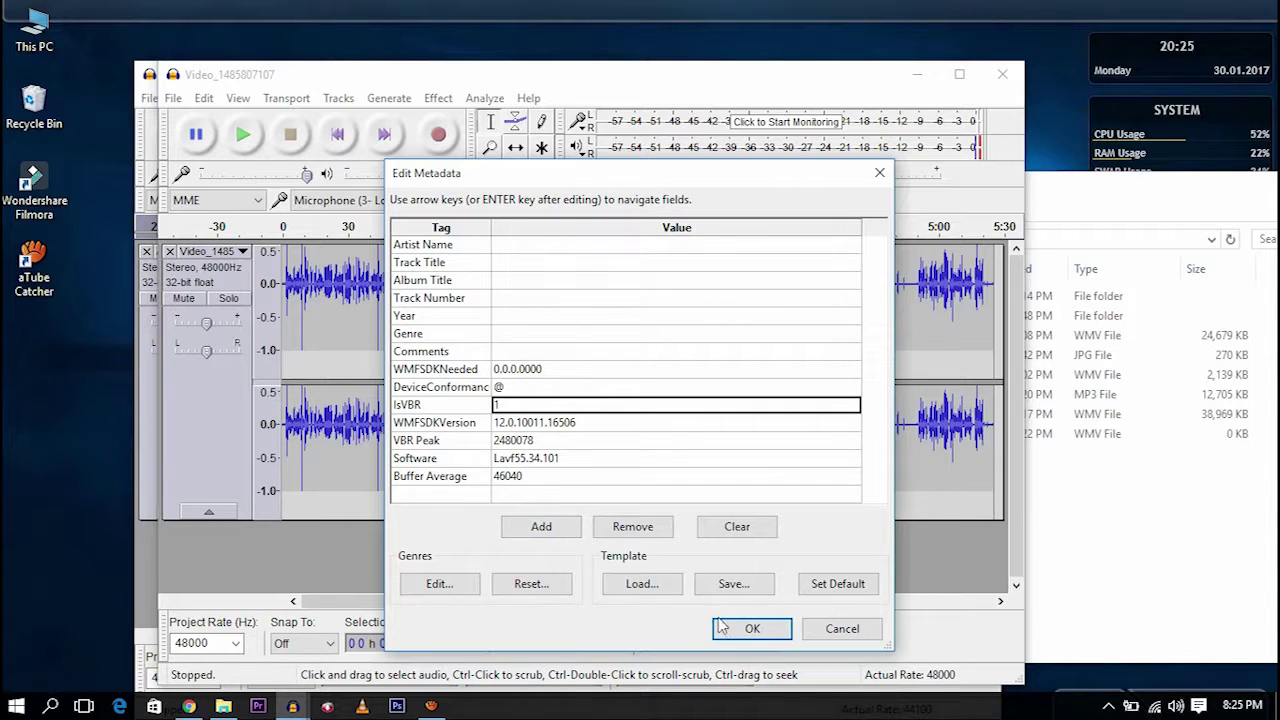
Step: Accept the metadata to run the WAV export, minimize both Audacity windows and refresh the desktop
left_click(750, 636)
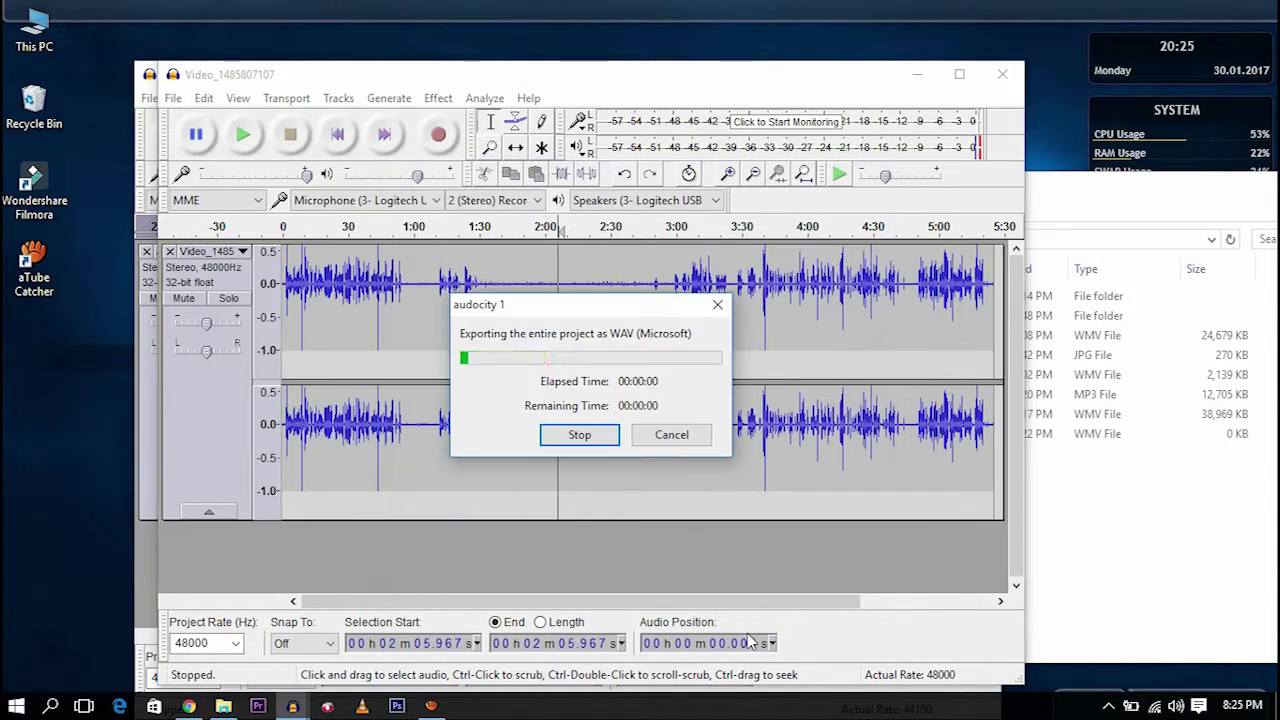
left_click(917, 74)
left_click(893, 74)
right_click(327, 30)
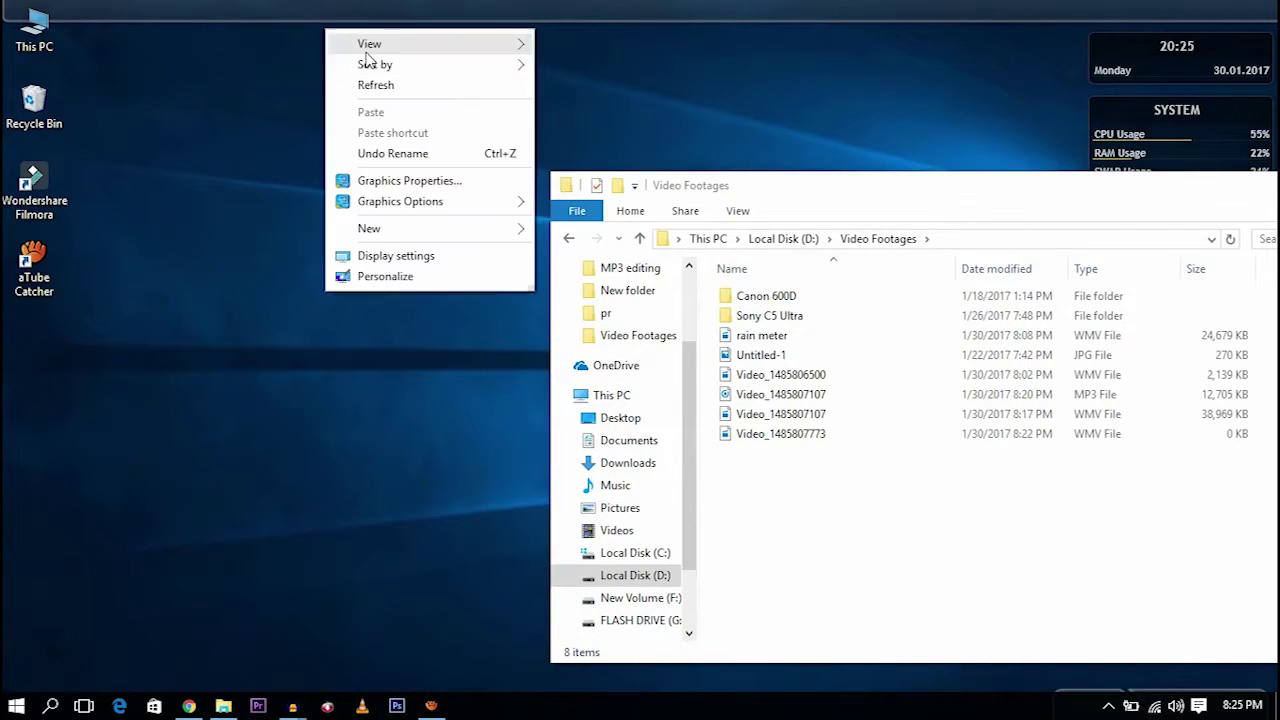
left_click(420, 86)
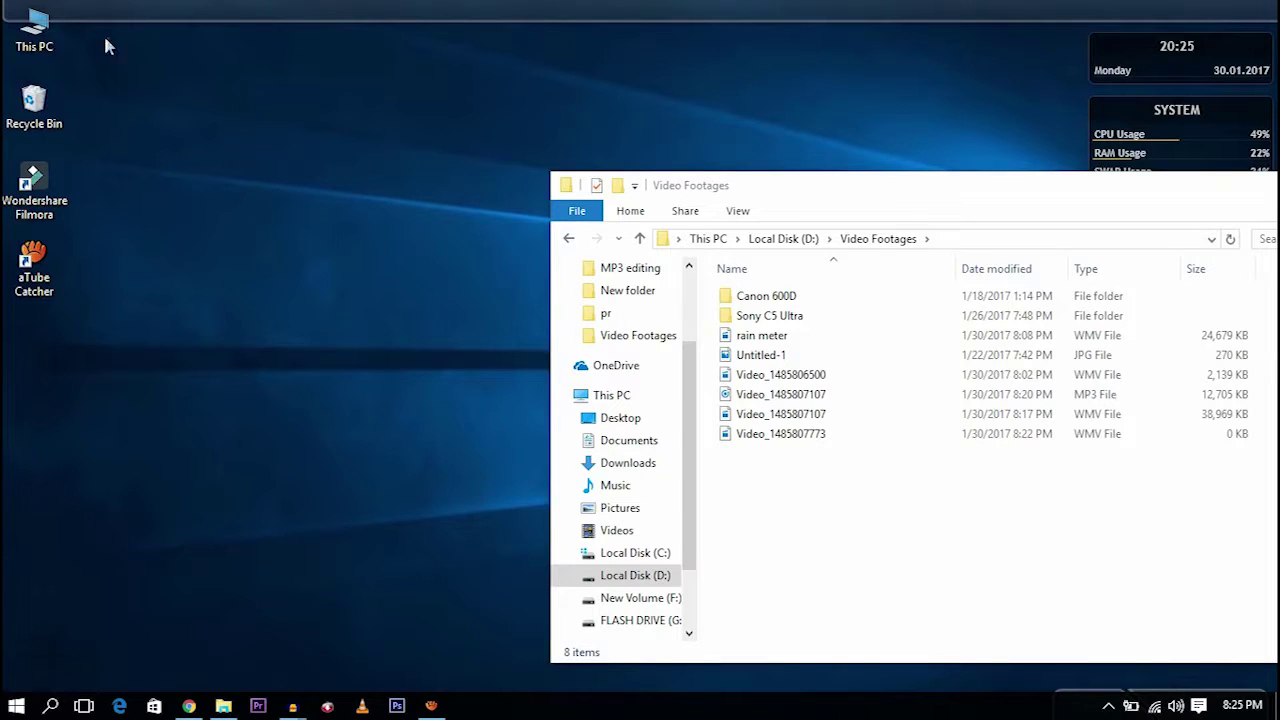
Step: Browse up to Local Disk (D:) in File Explorer and open the "MP3 editing" folder holding the export
left_click(640, 240)
left_click(778, 552)
left_click_drag(891, 207, 533, 113)
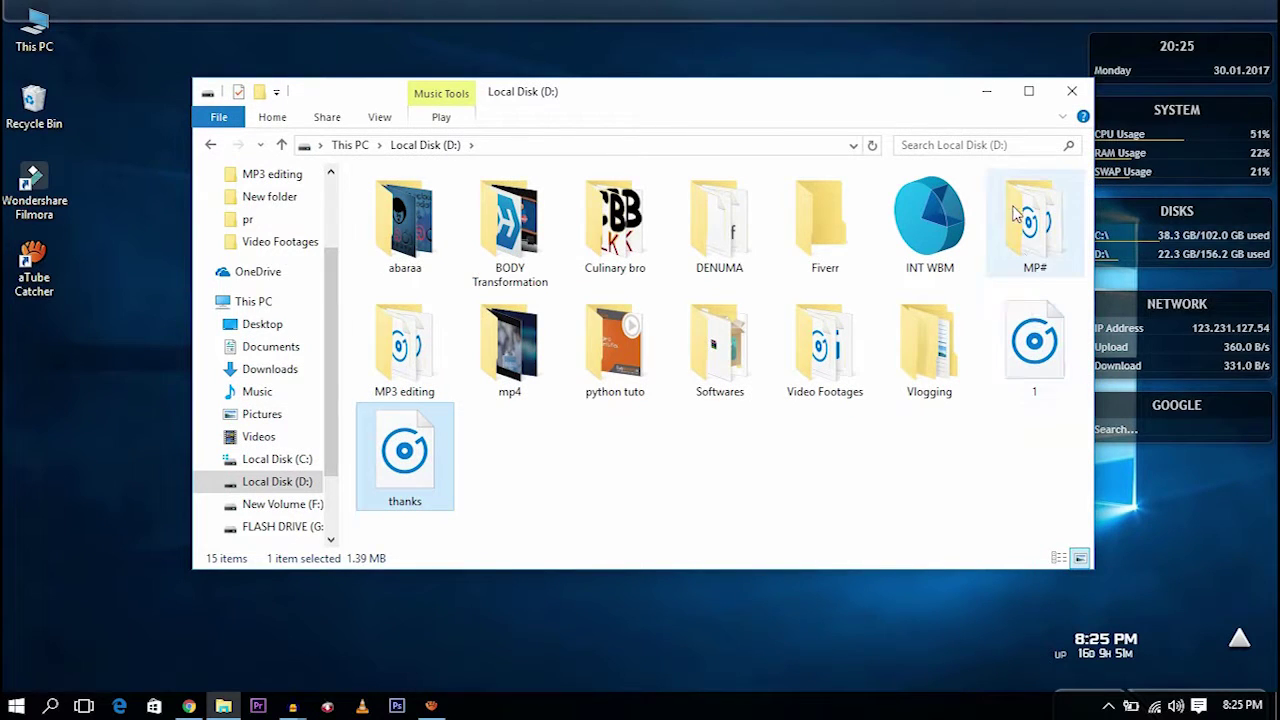
double_click(995, 250)
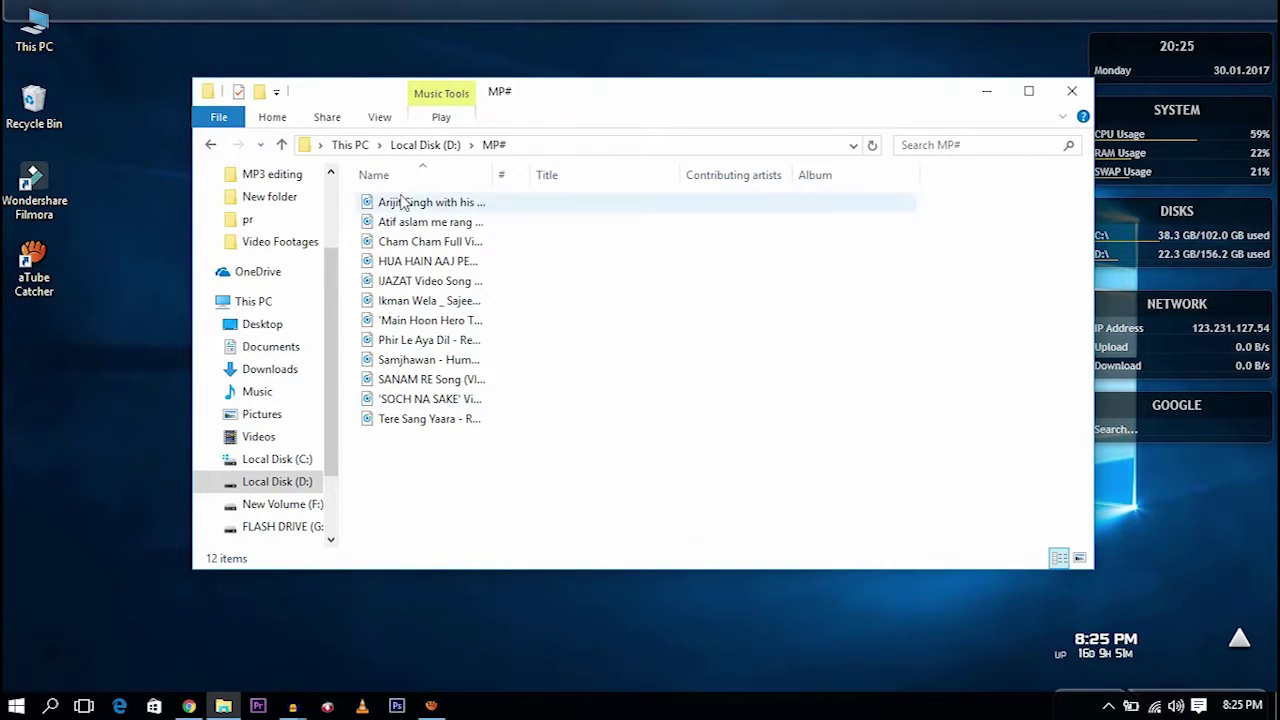
left_click(281, 146)
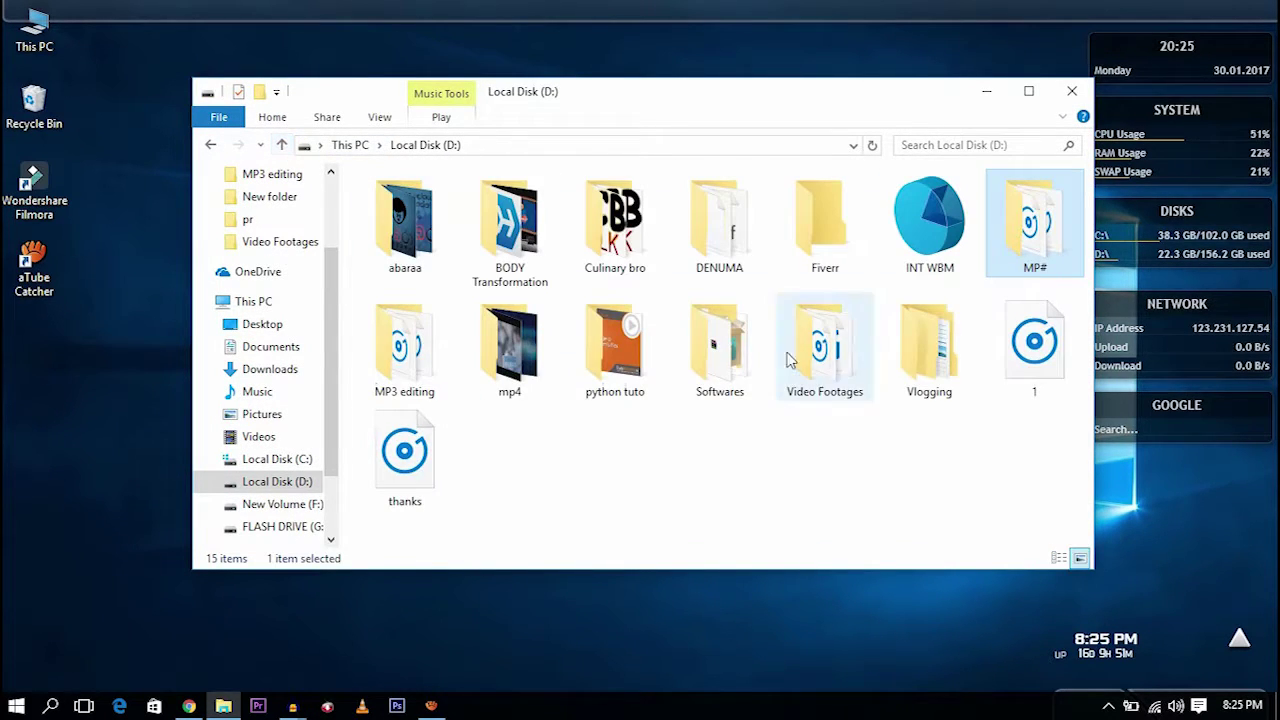
double_click(405, 373)
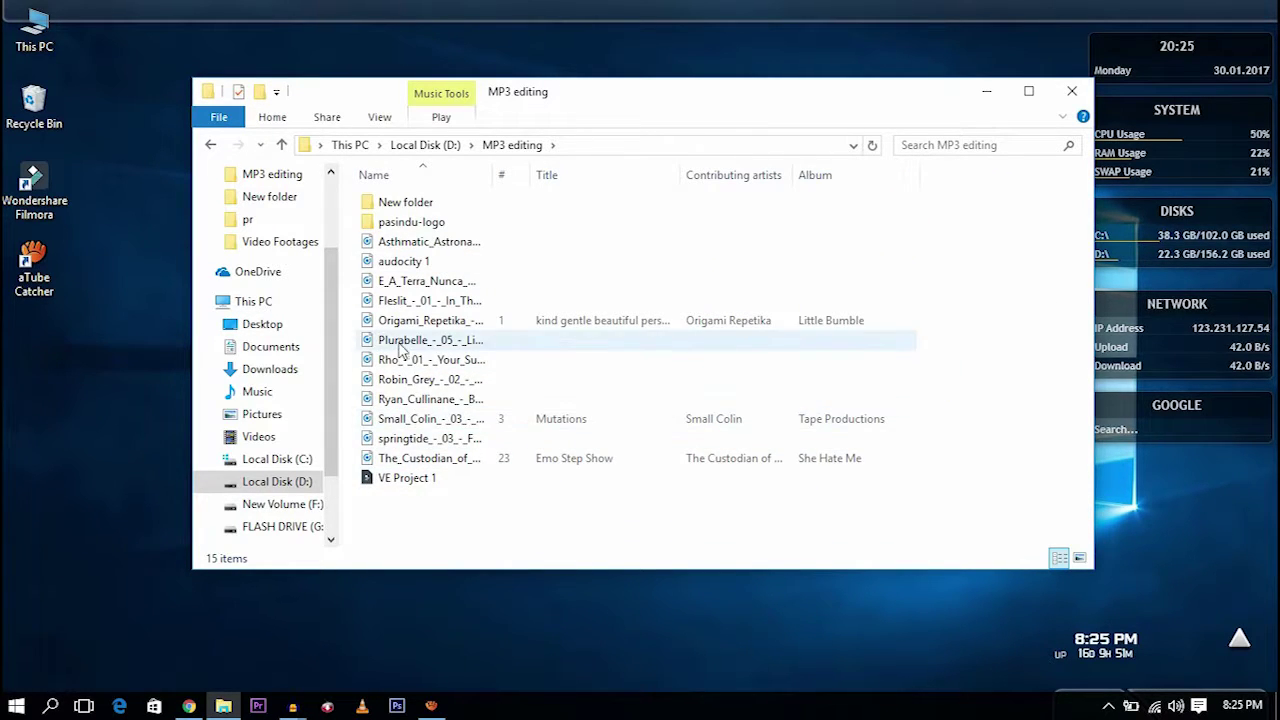
Step: Play the exported "audocity 1" file to check it, and close the music player and the folder window
left_click(404, 263)
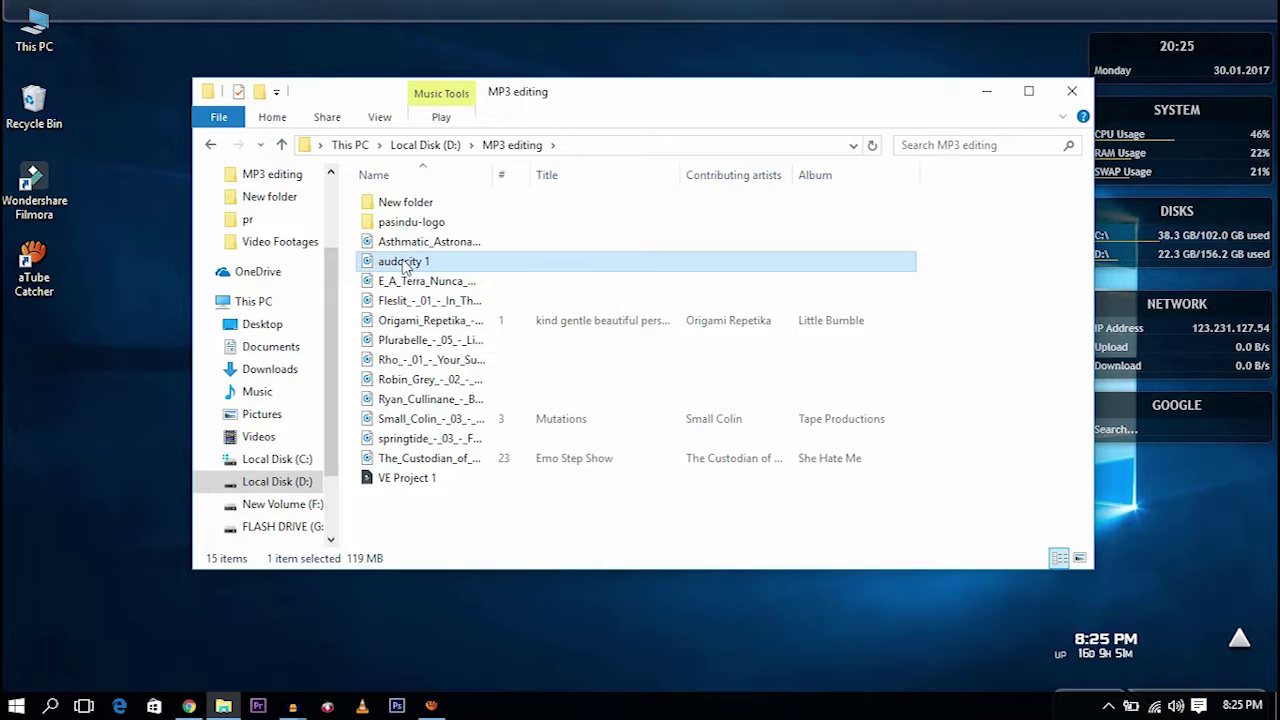
right_click(404, 263)
left_click(548, 225)
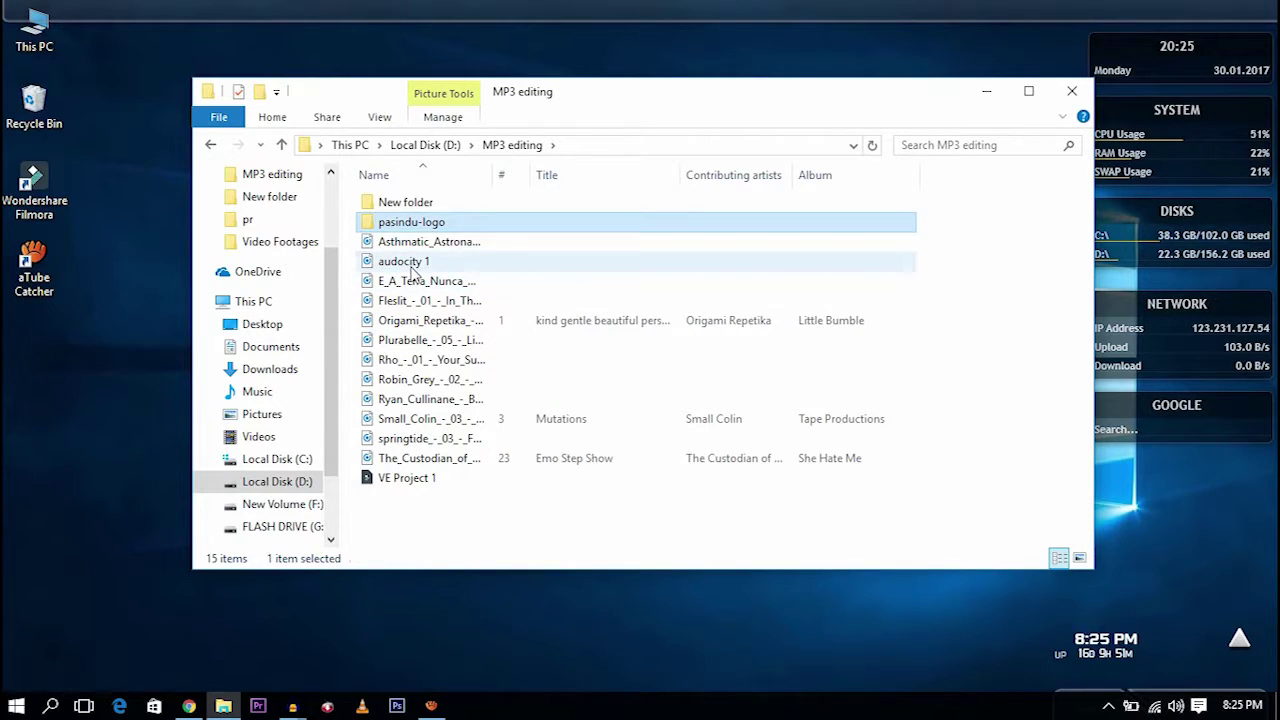
double_click(412, 266)
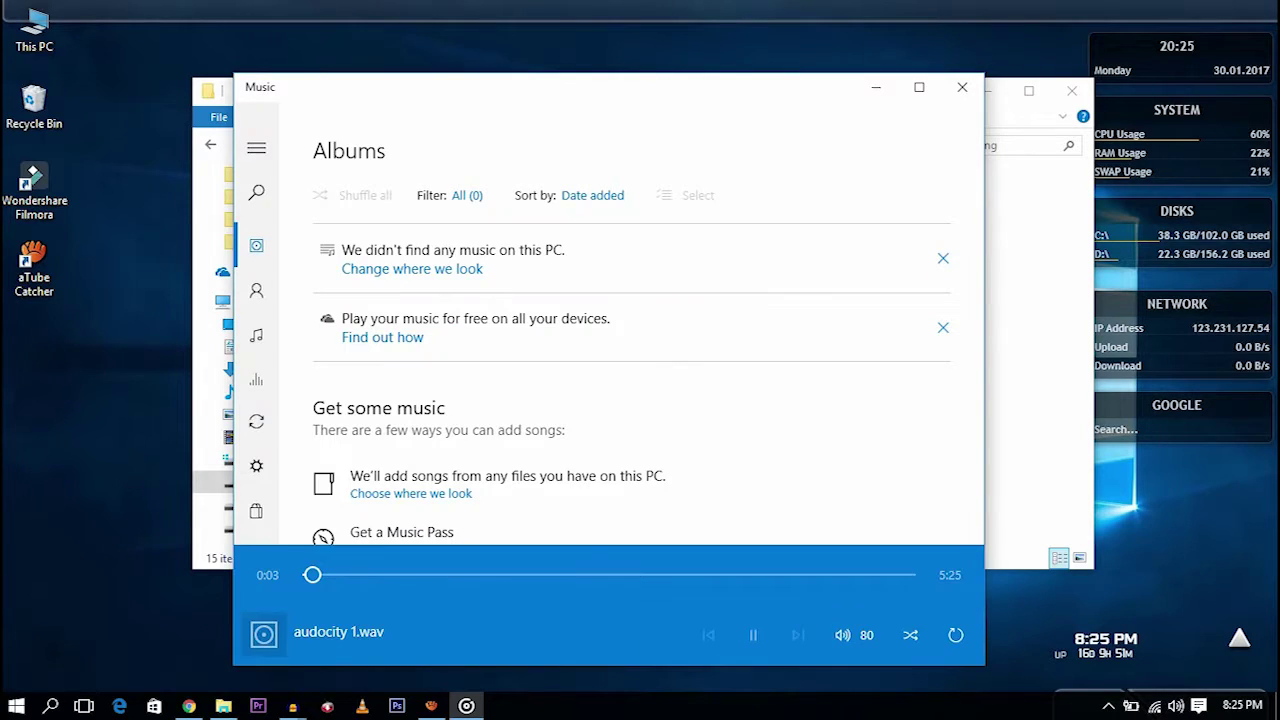
left_click(966, 86)
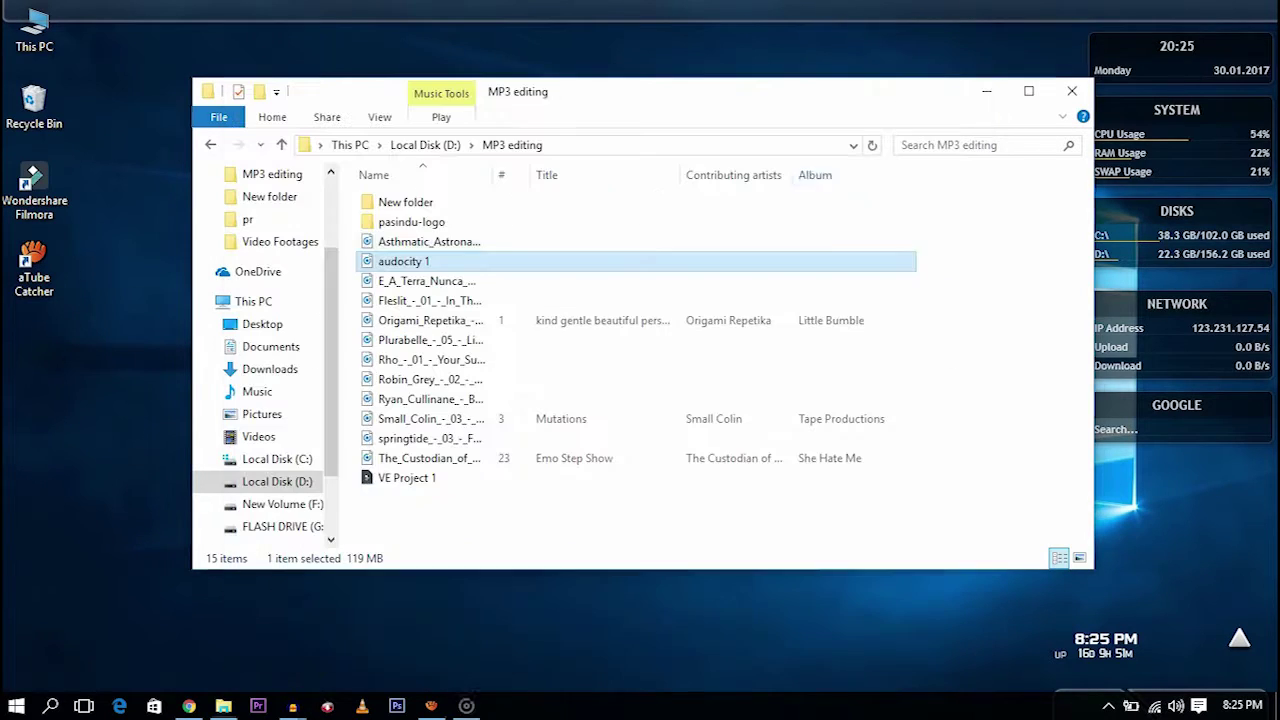
left_click(1071, 91)
right_click(608, 80)
left_click(647, 138)
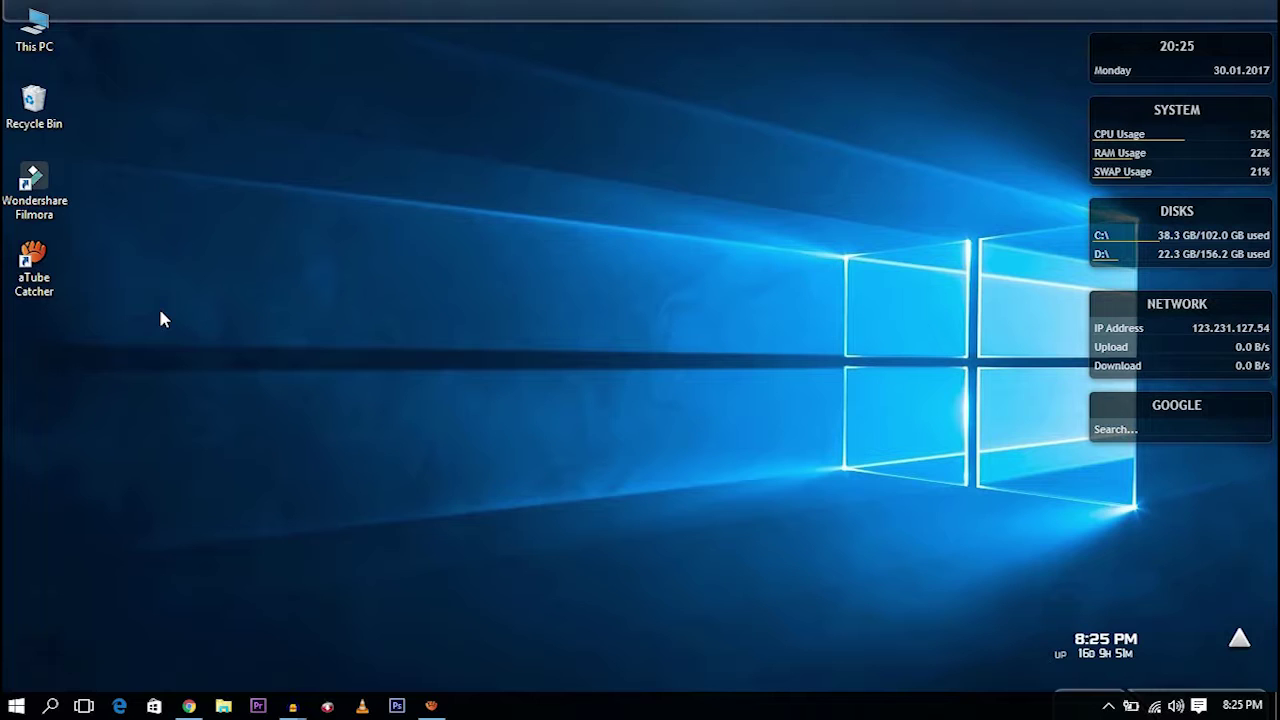
right_click(182, 110)
left_click(233, 168)
right_click(230, 114)
left_click(280, 174)
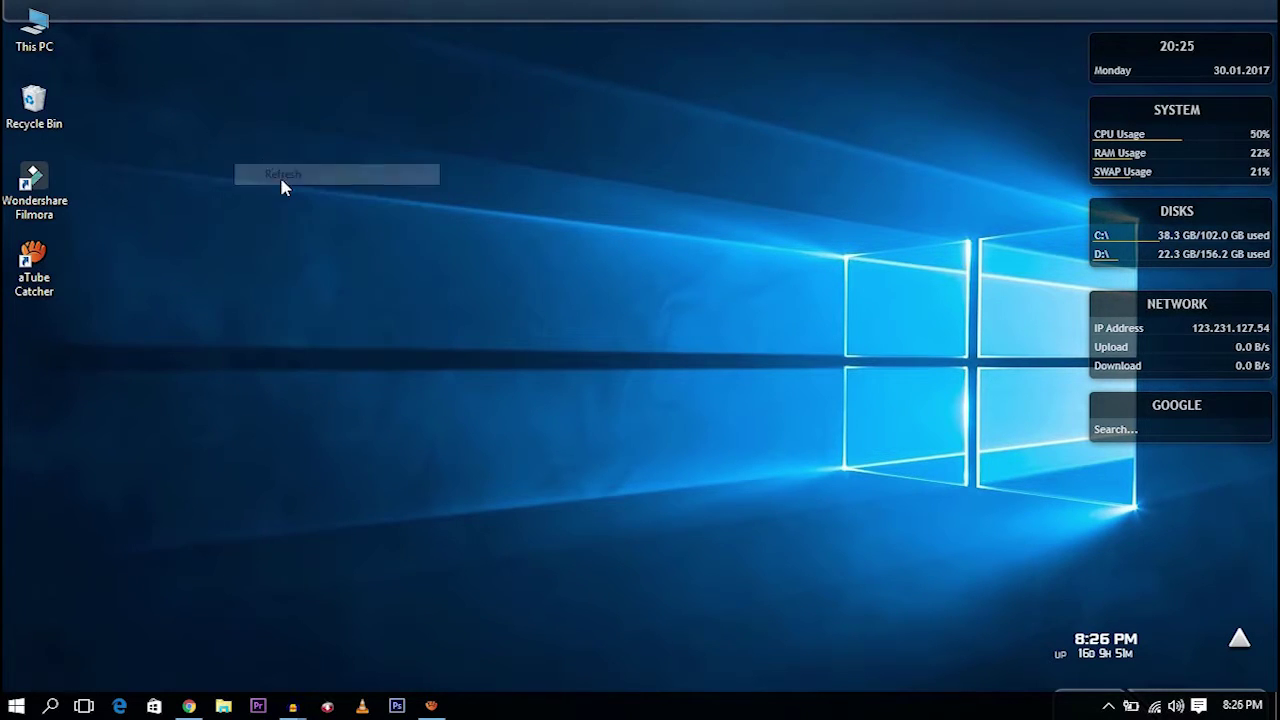